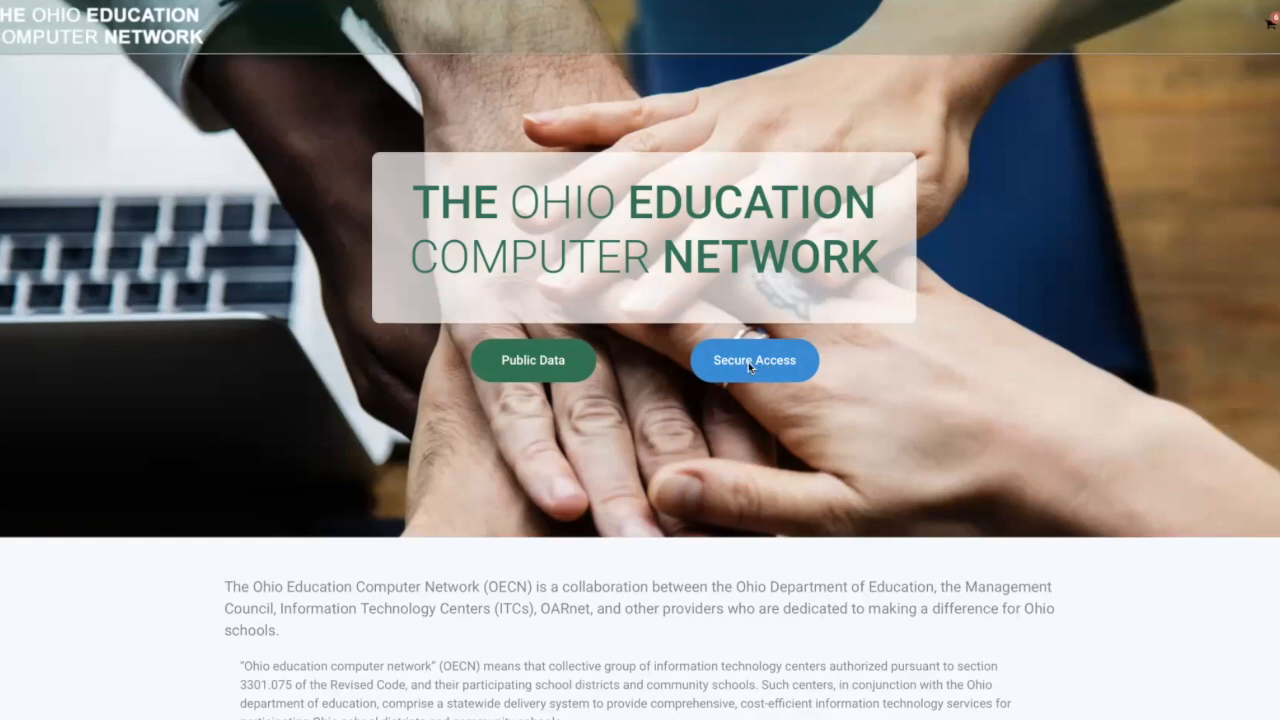
Step: Enter the secure access area of the Ohio Education Computer Network site and open the MC Service Portal
left_click(748, 362)
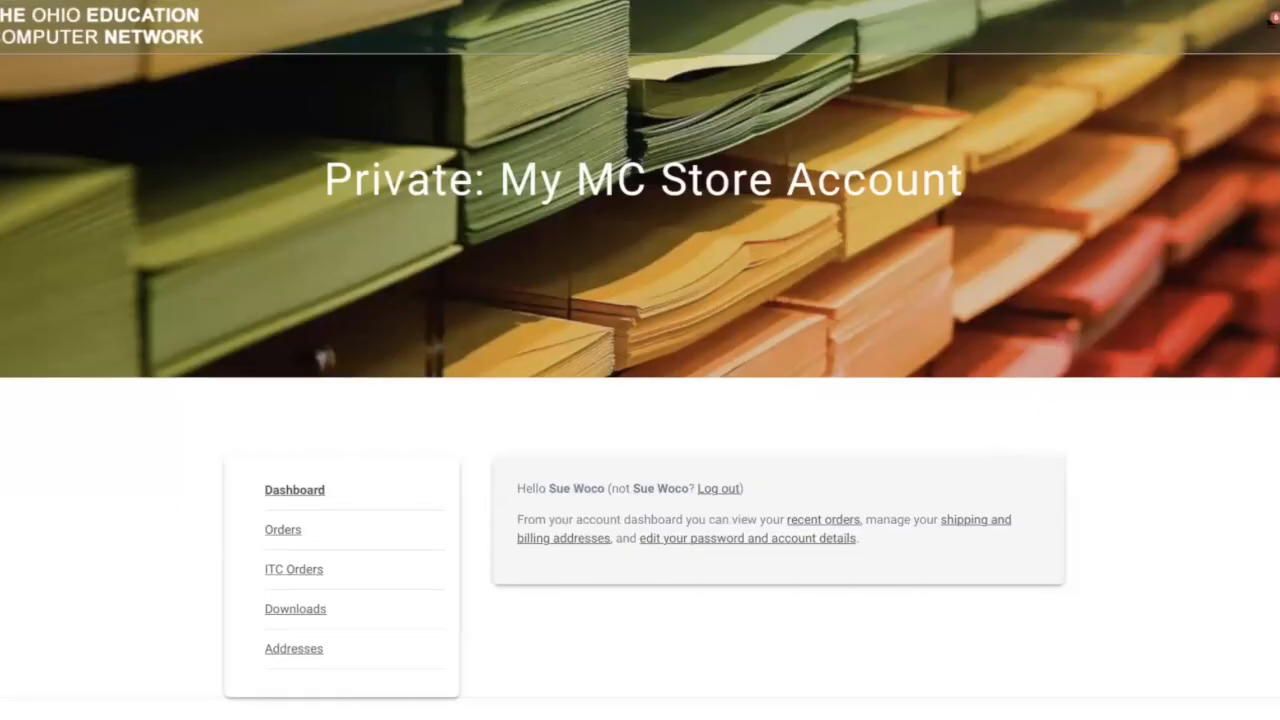
left_click(1279, 24)
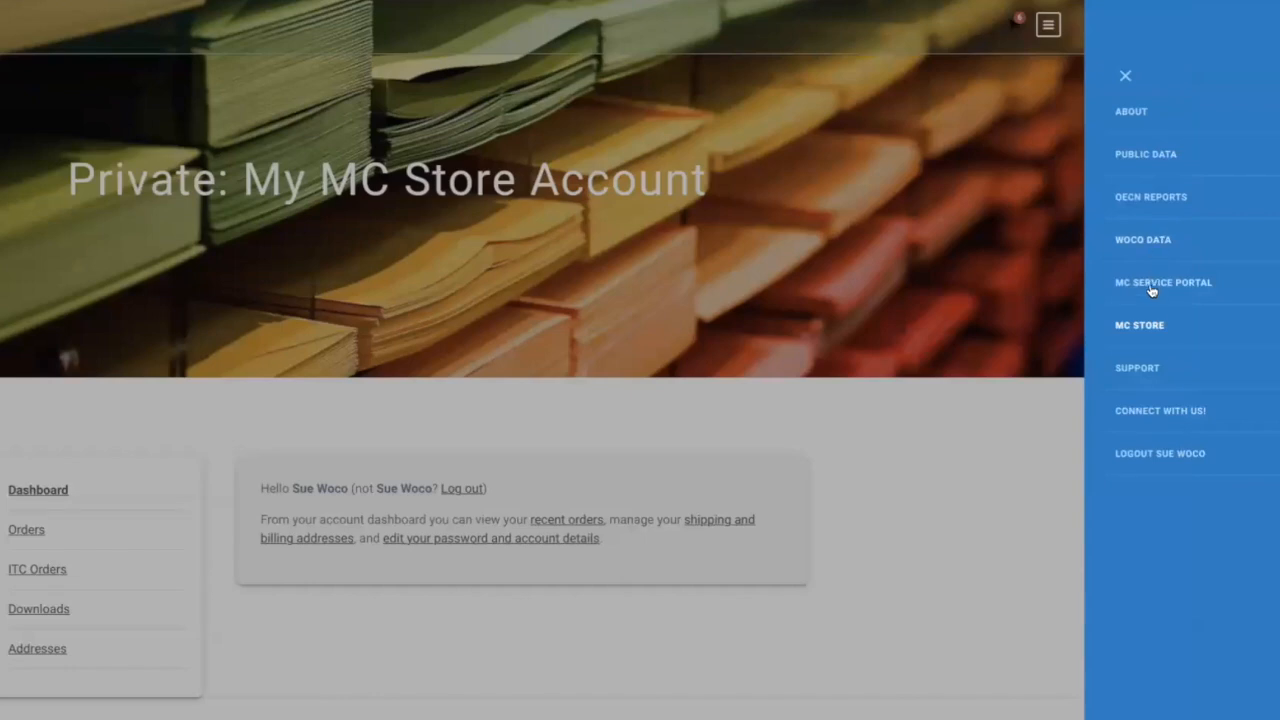
left_click(1183, 283)
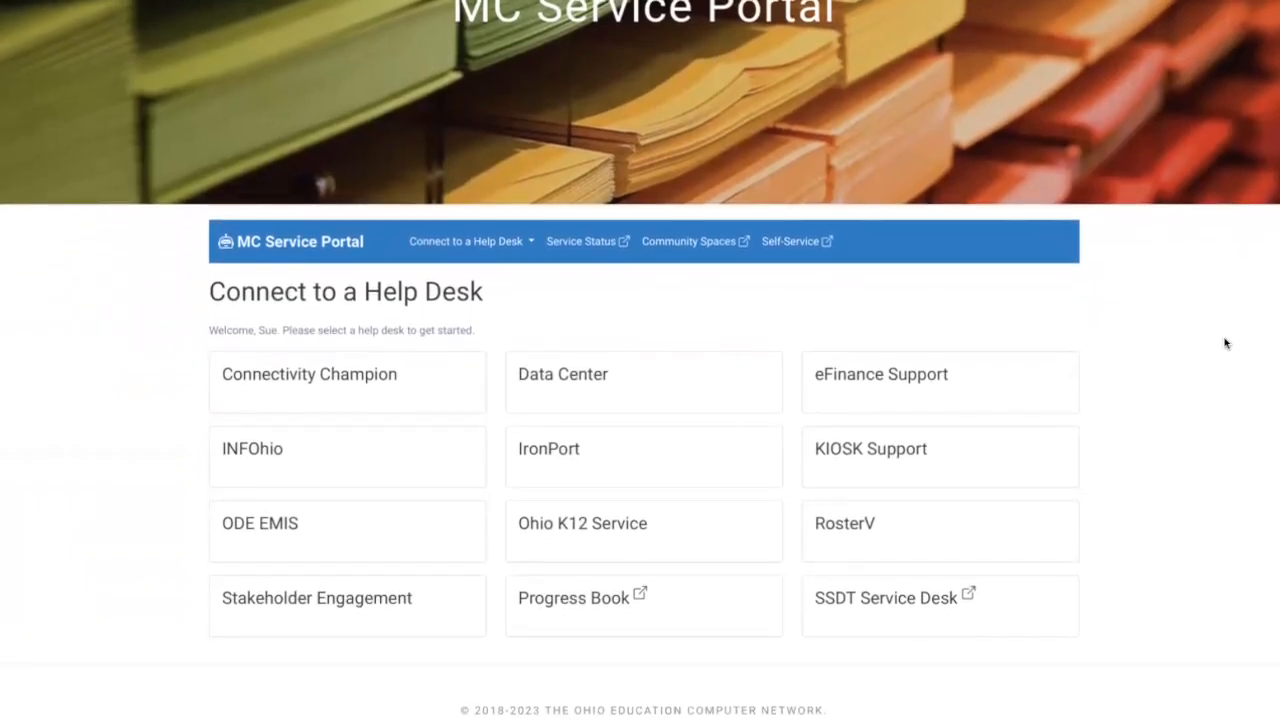
Step: Look through the list of available help desks and open KIOSK Support
scroll(1224, 343, "up", 2)
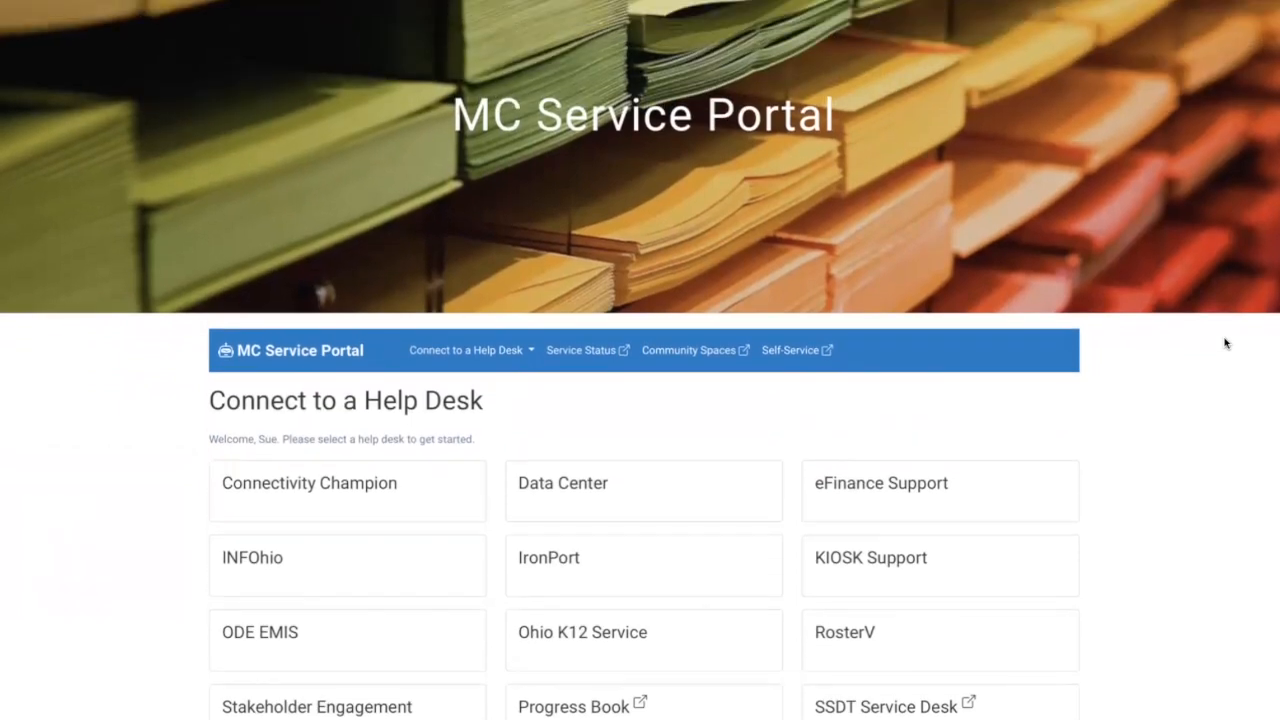
left_click(530, 318)
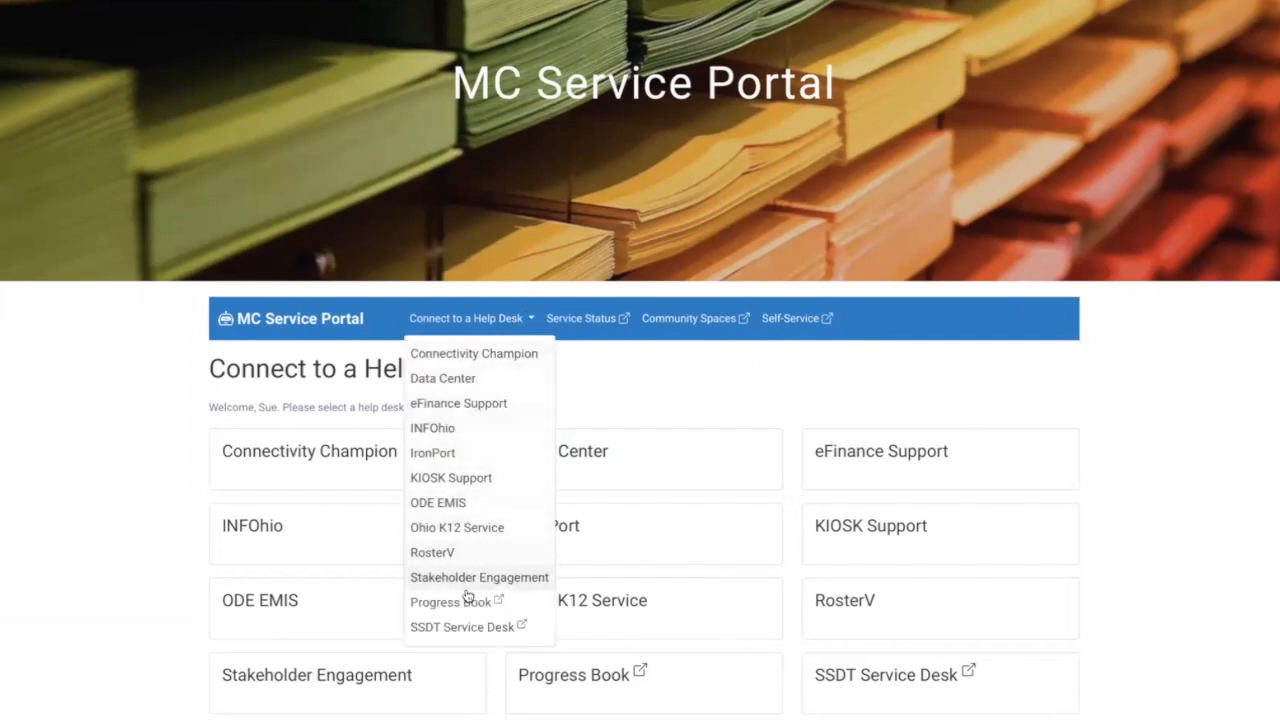
left_click(624, 358)
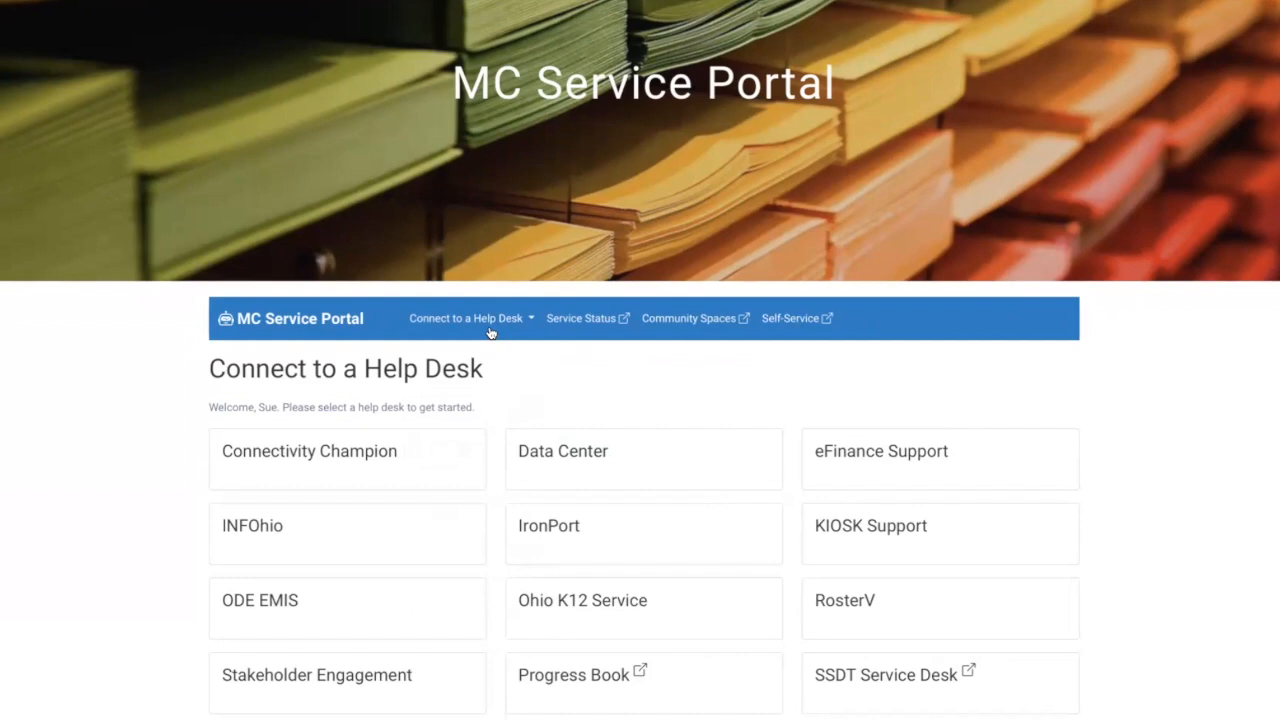
left_click(918, 521)
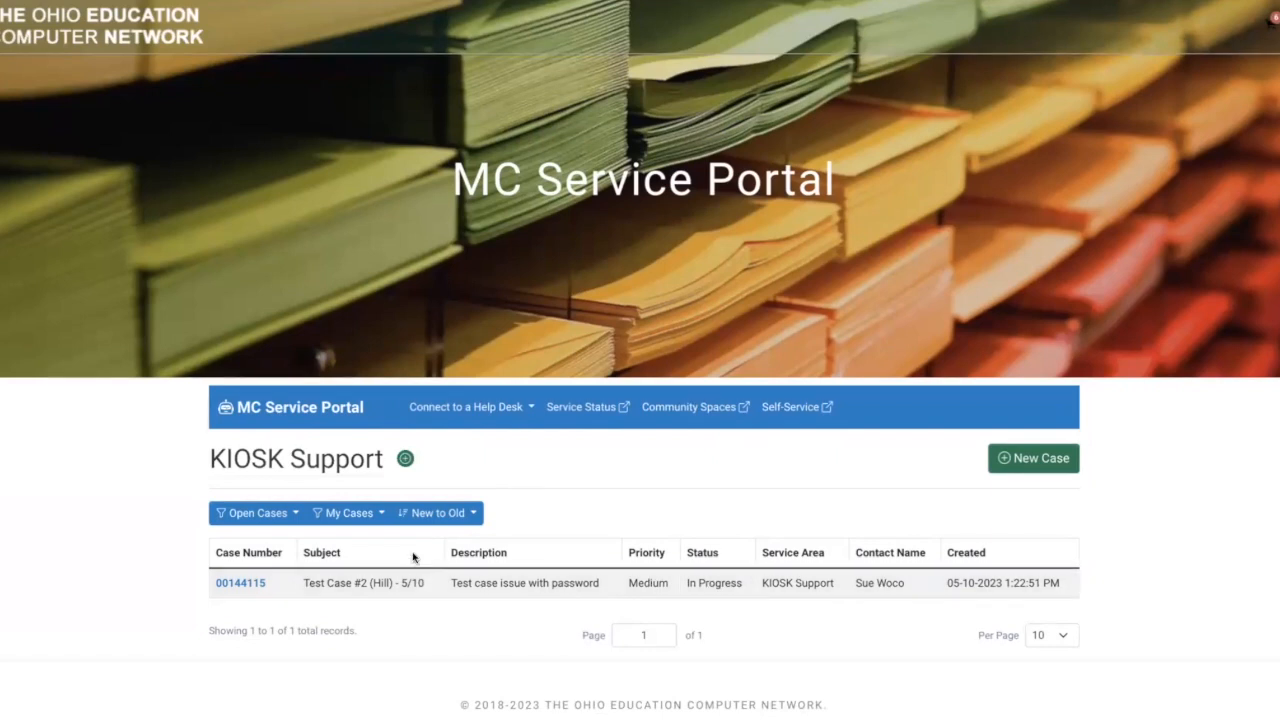
Step: Filter the KIOSK Support case list to closed cases and after that to all cases
left_click(264, 512)
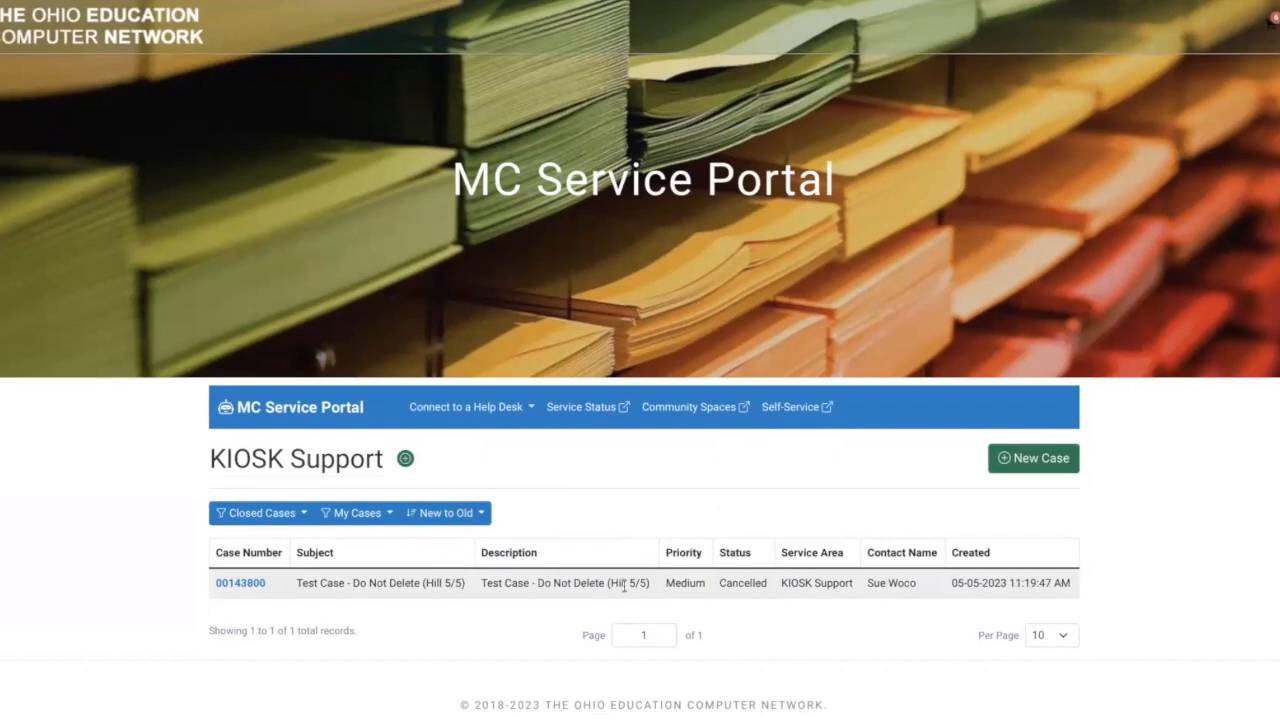
left_click(268, 517)
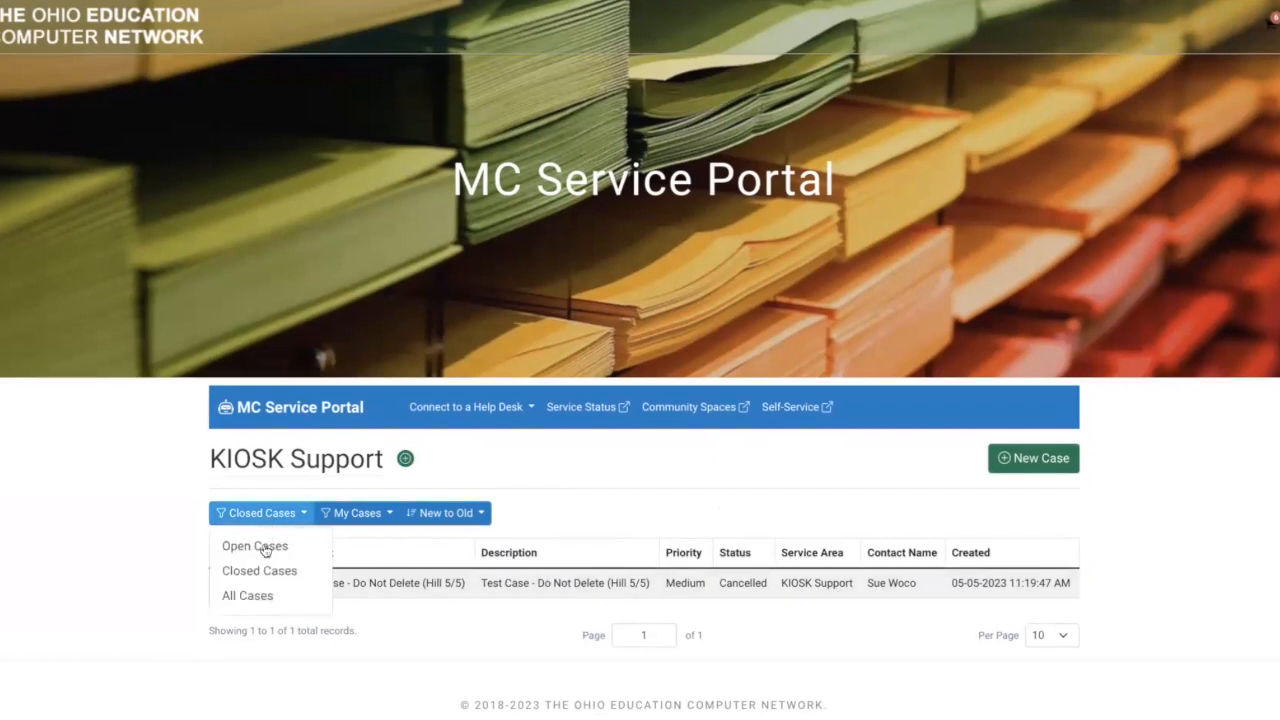
left_click(259, 596)
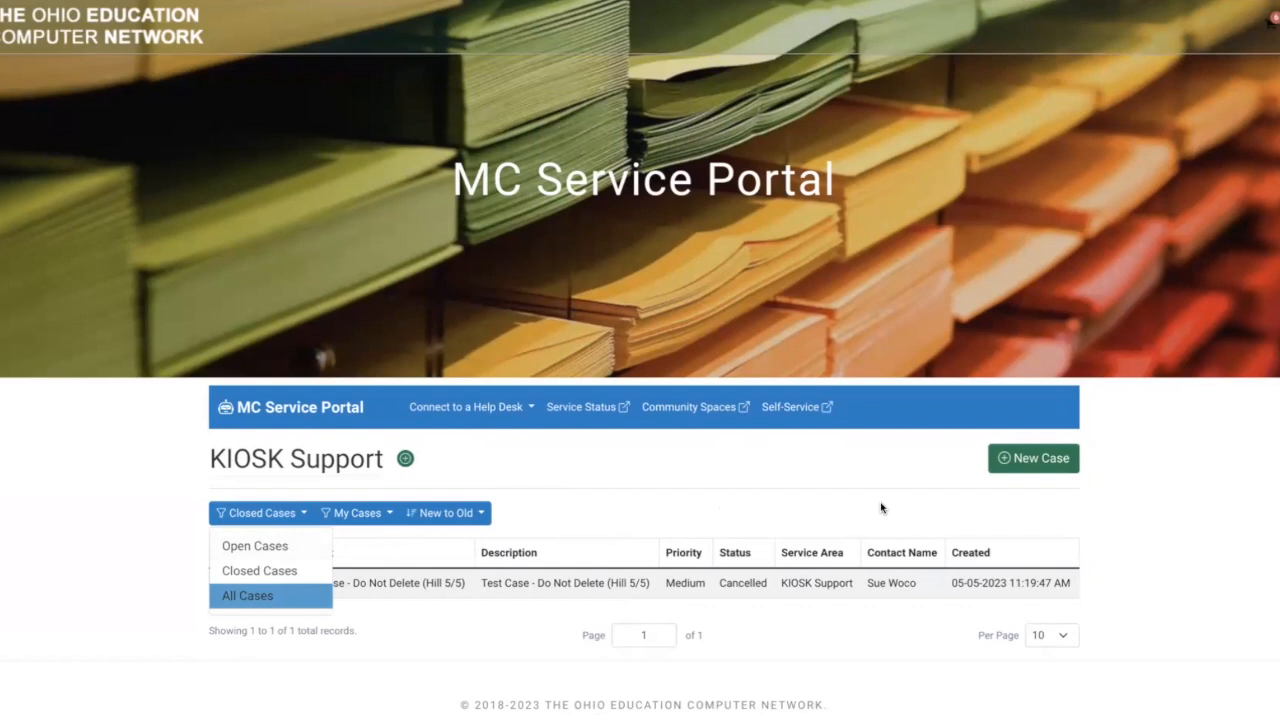
scroll(1167, 503, "down", 1)
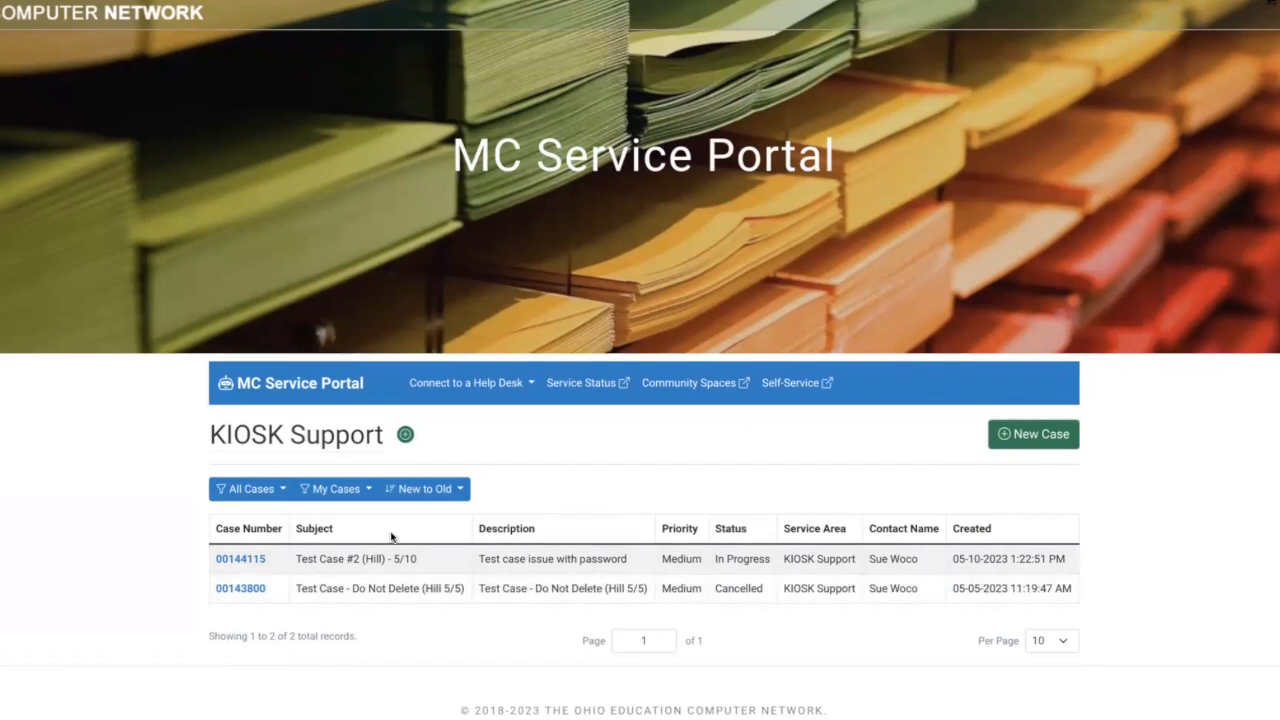
Step: Switch the case list to Account Cases, look through the entries, and return to My Cases
left_click(350, 490)
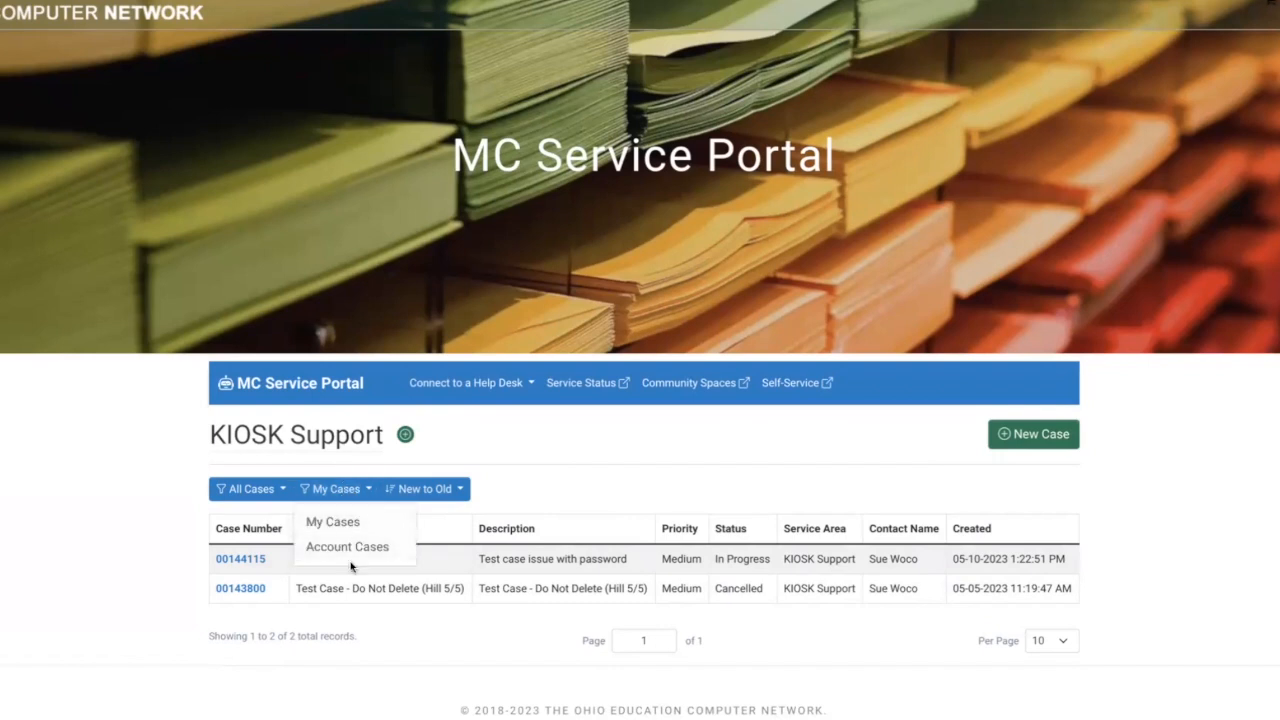
left_click(349, 547)
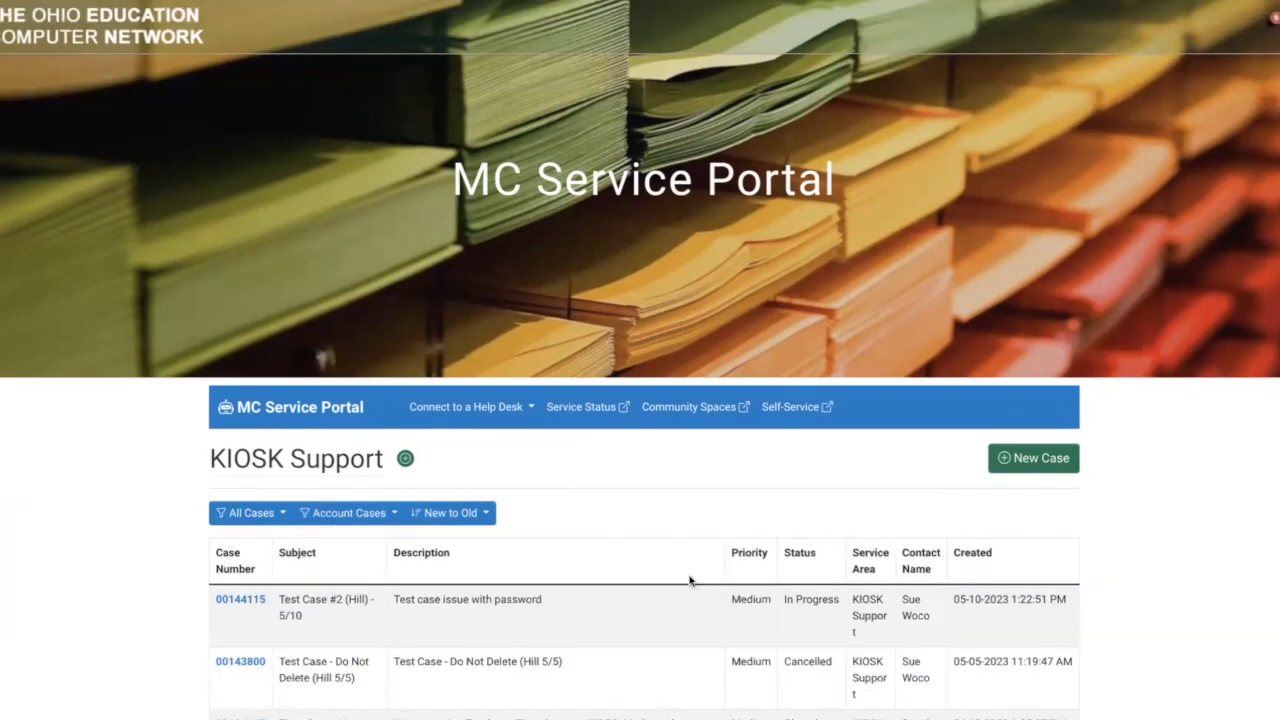
scroll(690, 574, "down", 3)
scroll(690, 574, "up", 2)
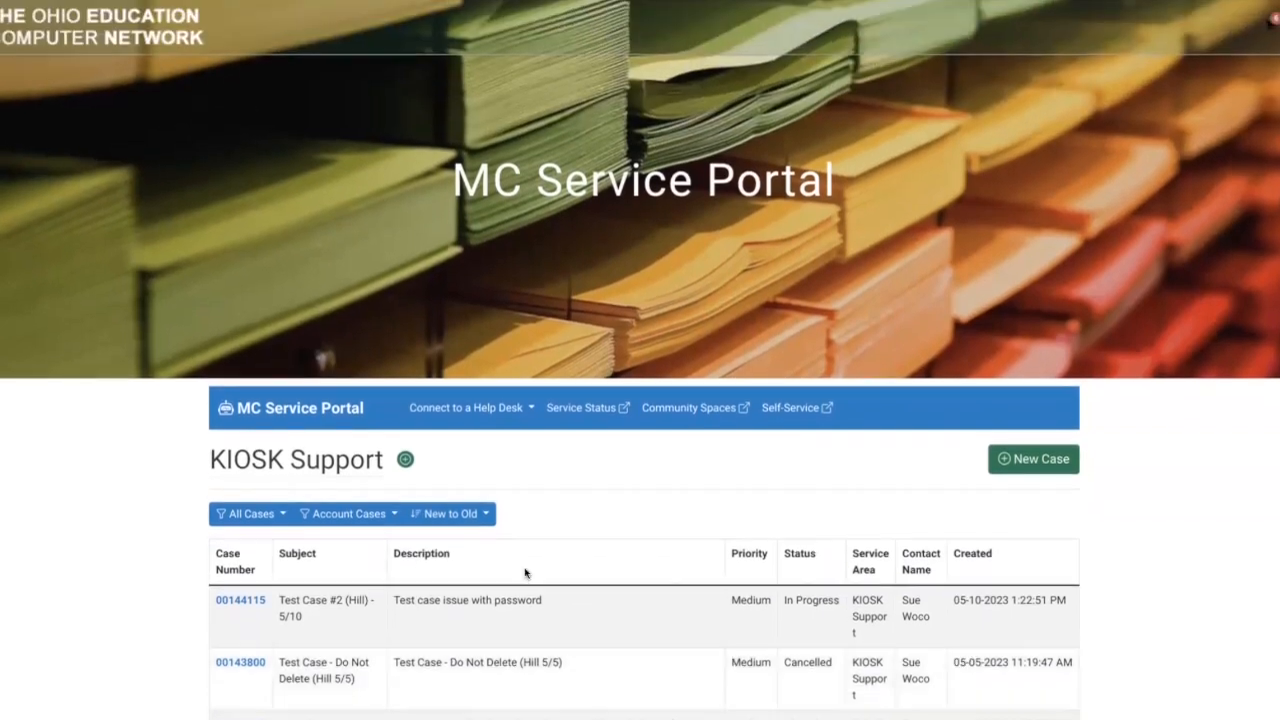
left_click(356, 510)
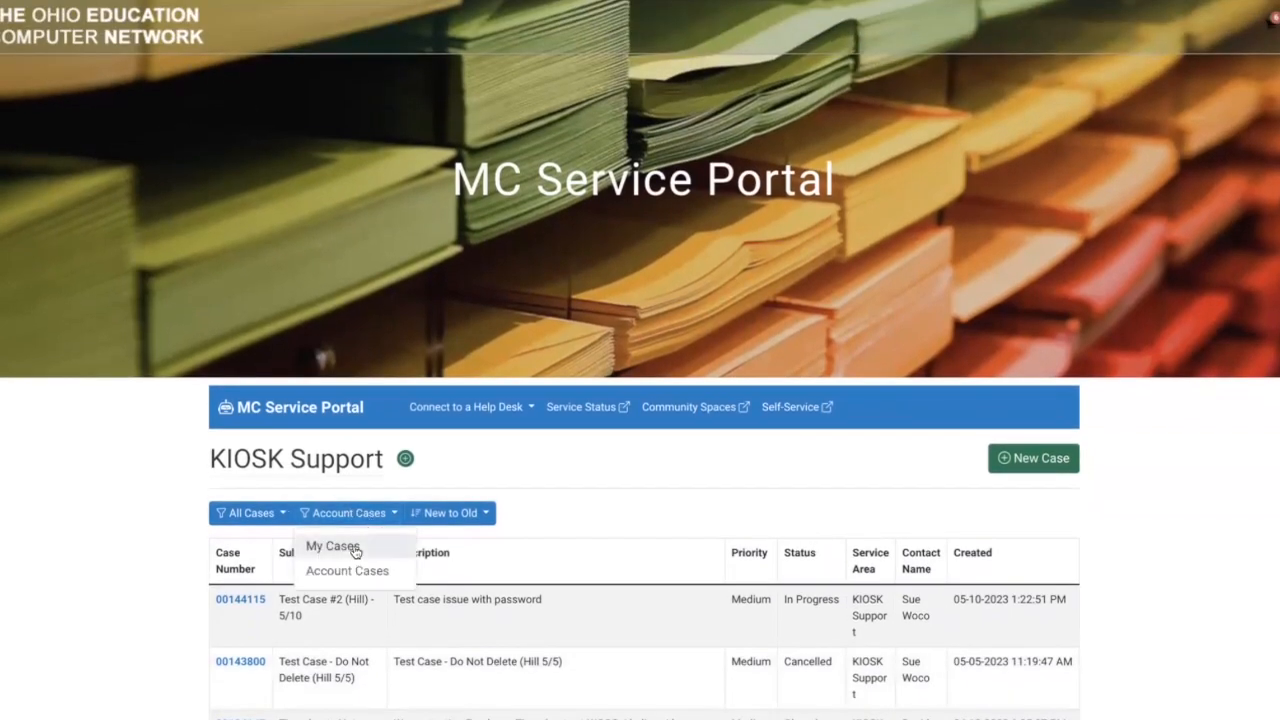
left_click(355, 548)
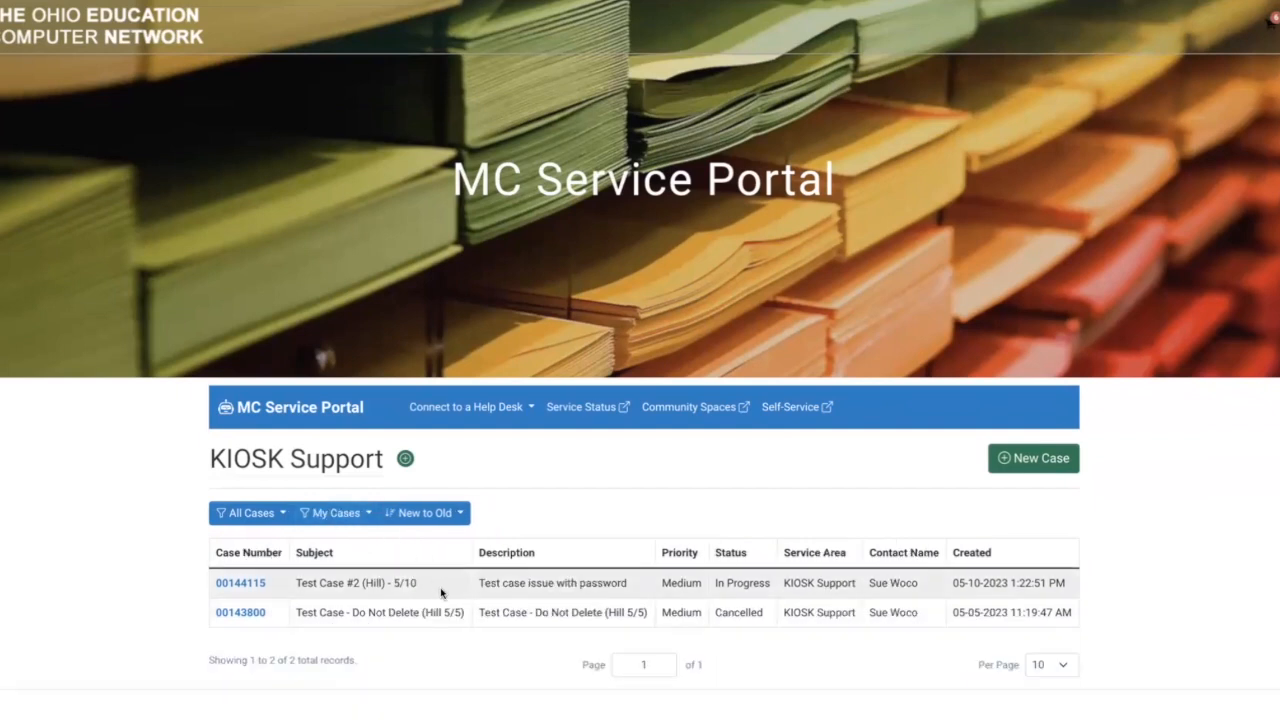
left_click(428, 512)
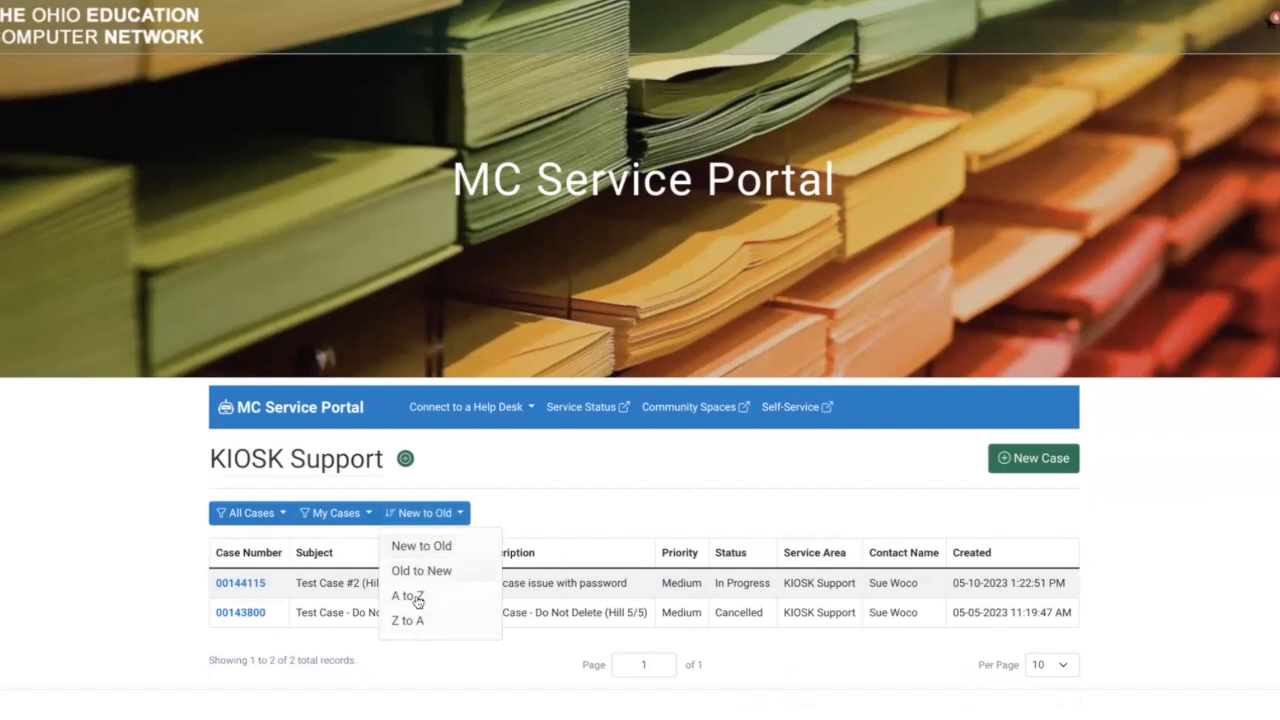
left_click(523, 536)
scroll(895, 529, "down", 1)
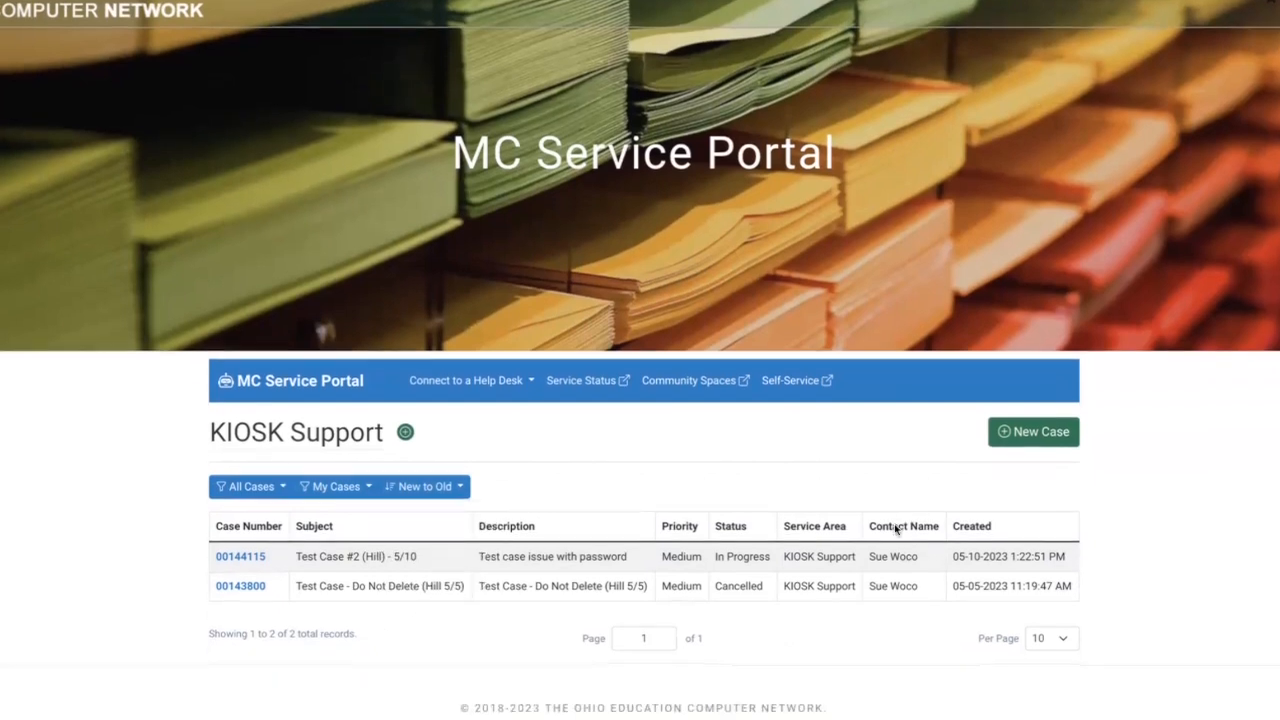
Step: Start a new case with the subject "Test Case #2 Hill (5/10) - A" and the description "Issue with passwords not working."
left_click(1040, 436)
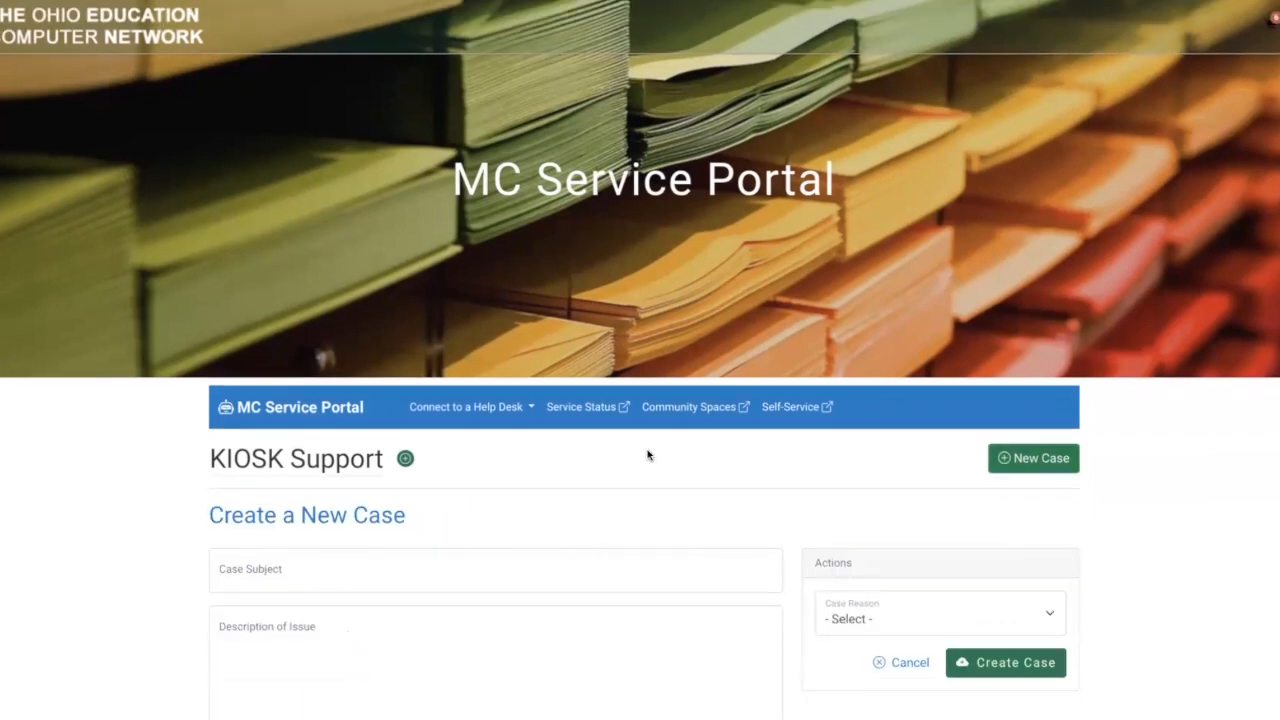
scroll(647, 455, "down", 2)
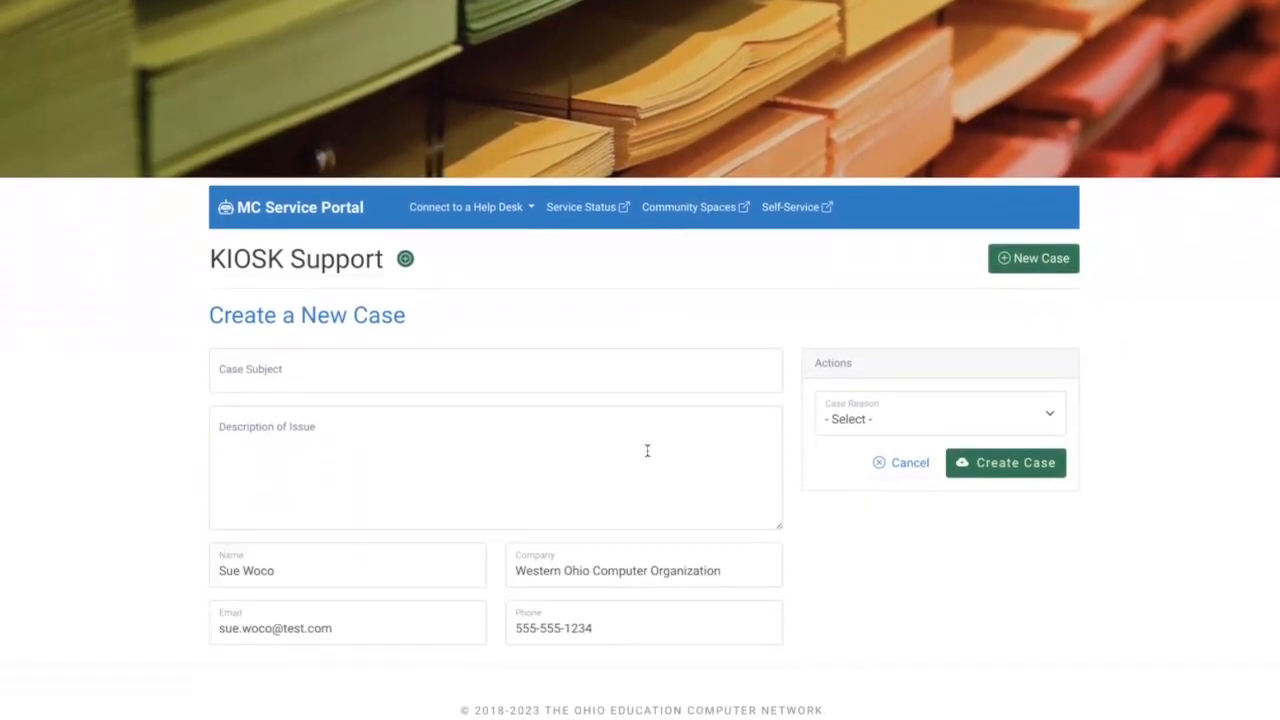
left_click(277, 362)
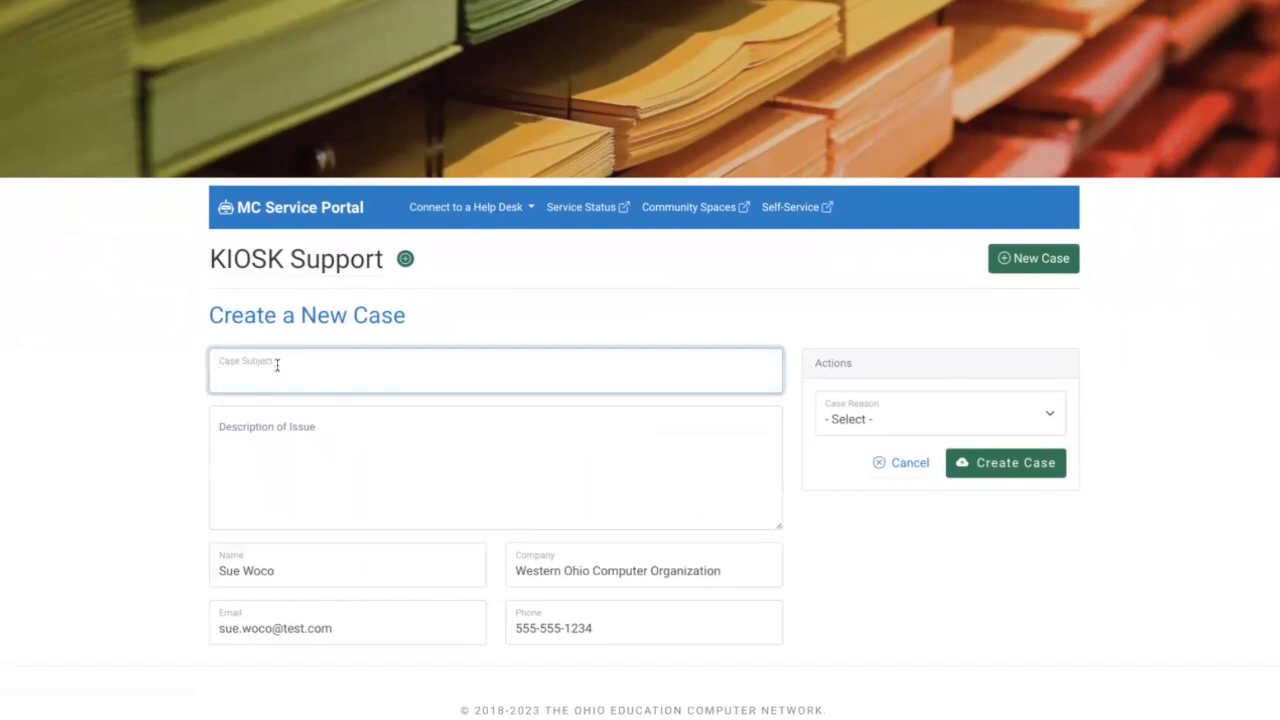
type("Test Case #2 Hill (5/10) -")
type("A")
key("Tab")
type("Issu")
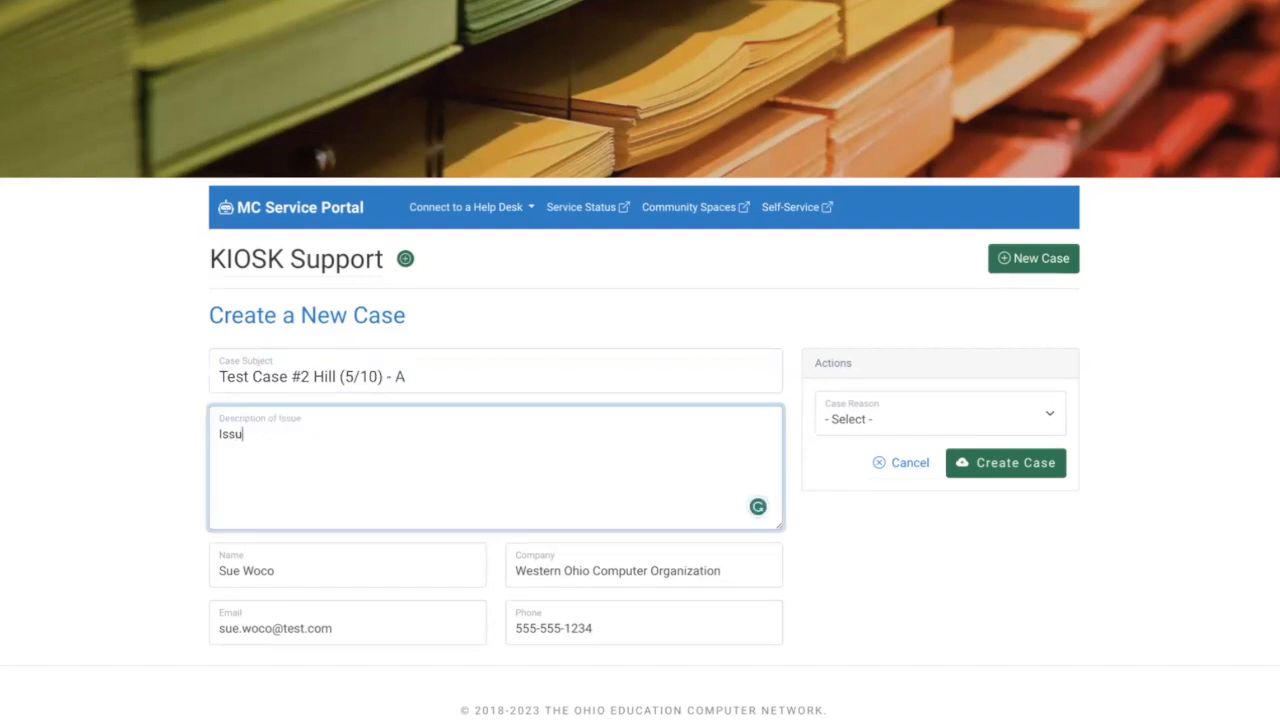
type("e with passwords not working.")
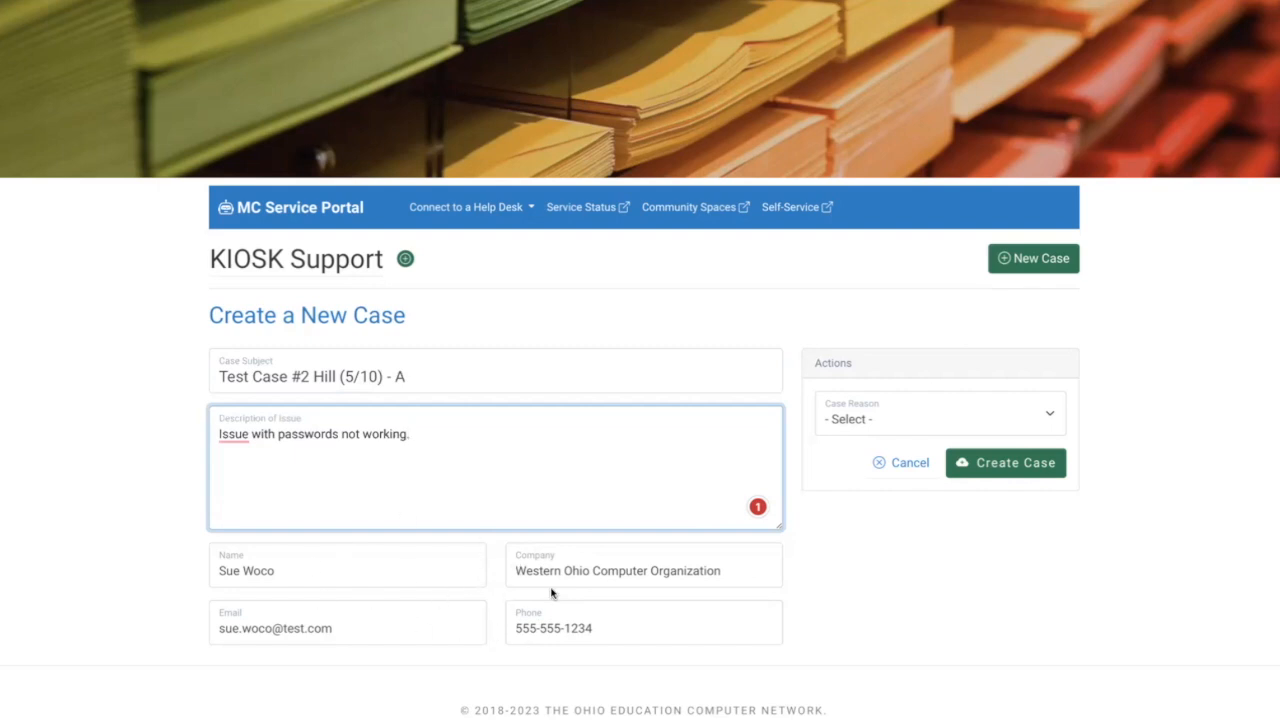
Step: Set the case reason to KIOSK and create the case
left_click(660, 625)
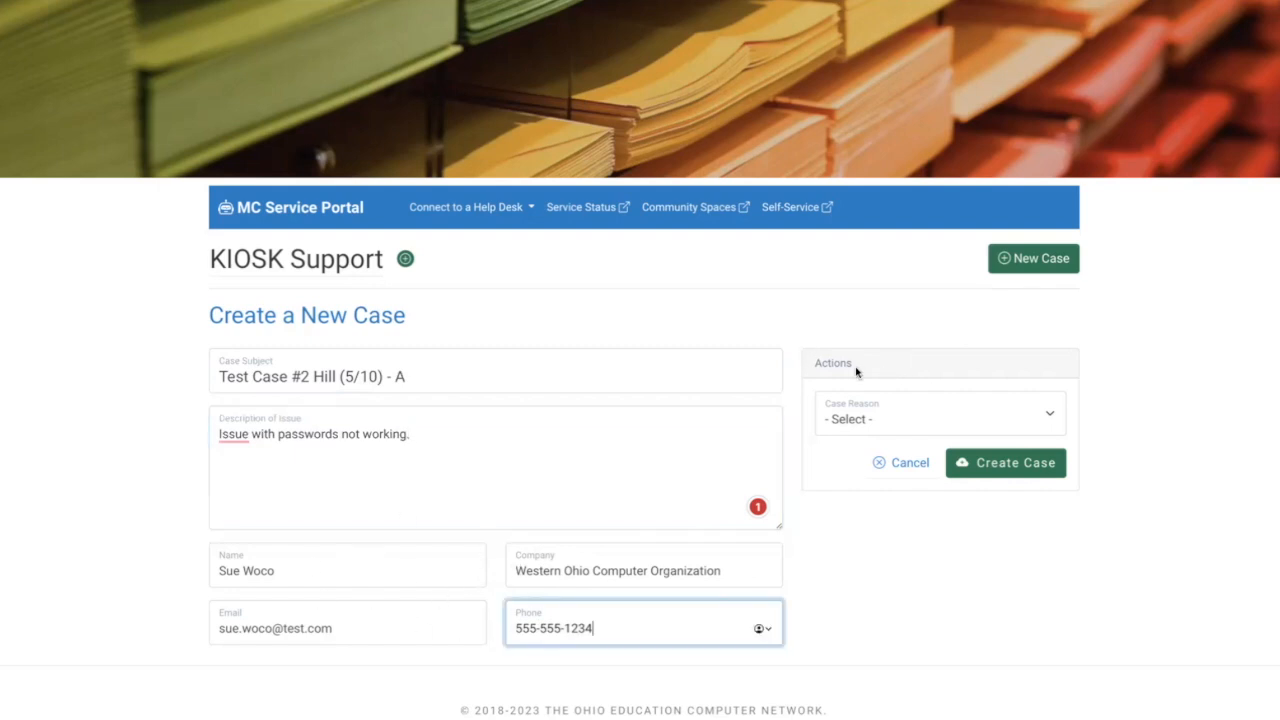
left_click(1052, 417)
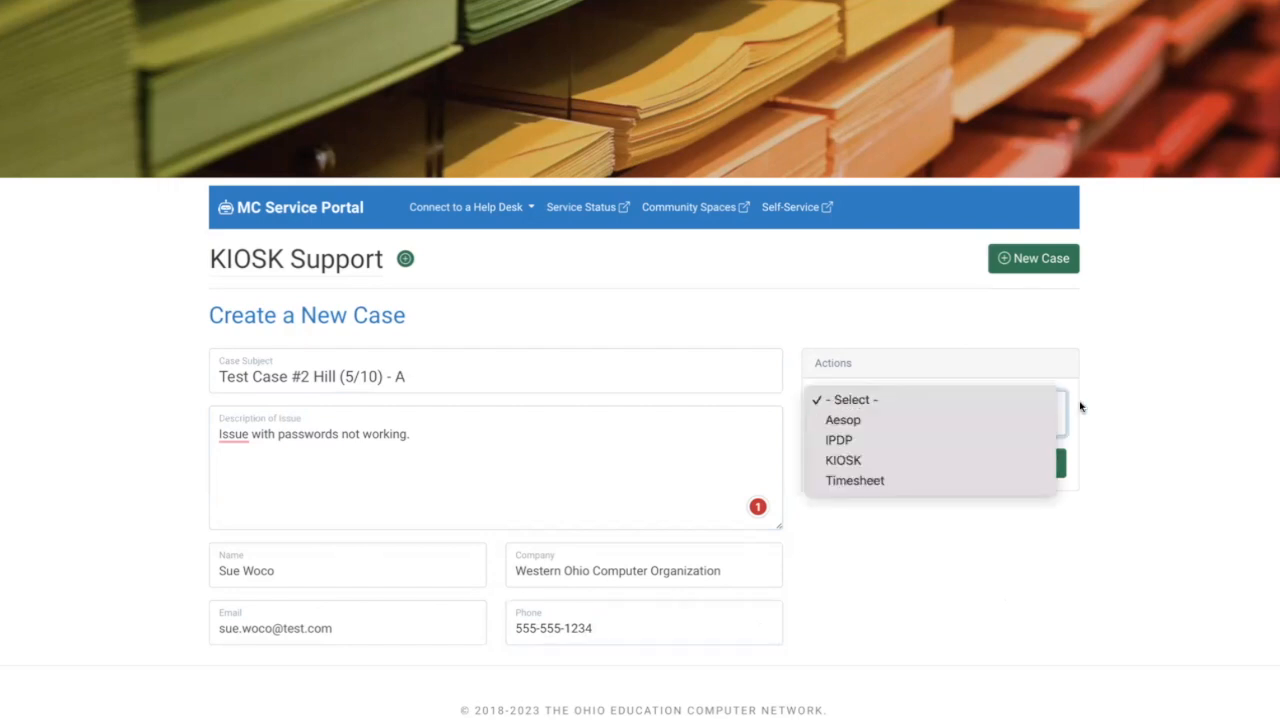
left_click(942, 459)
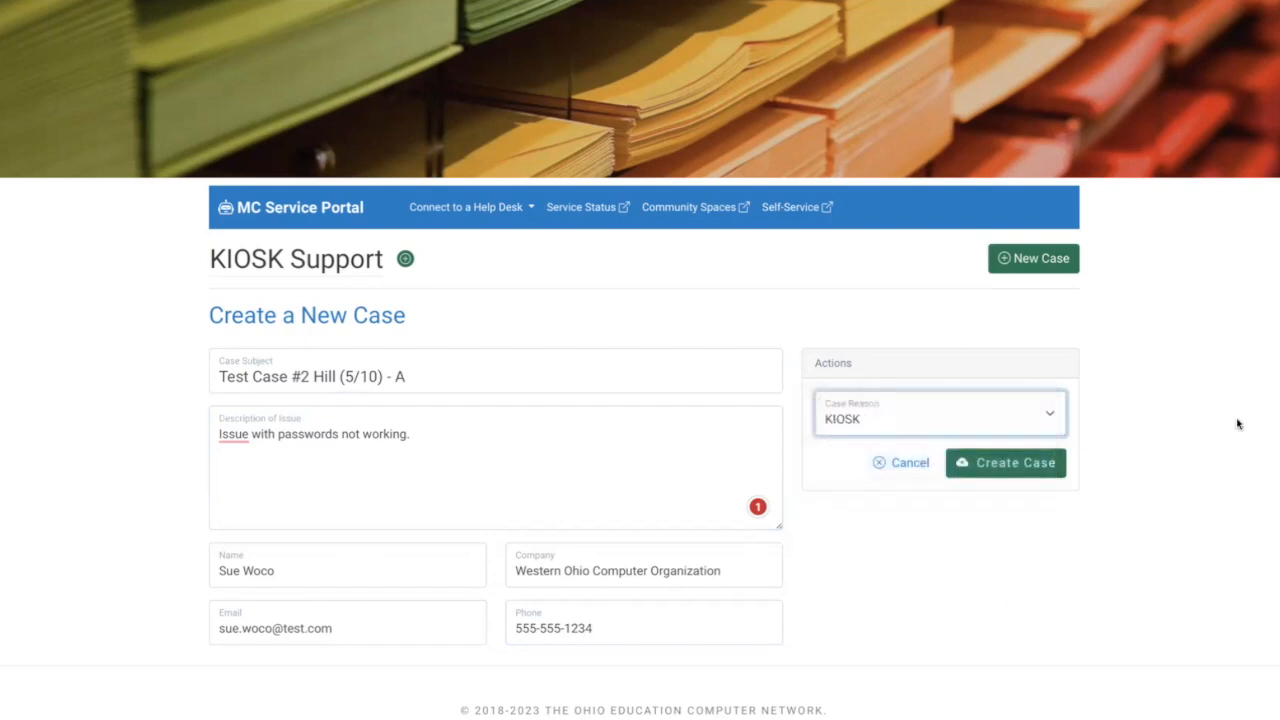
left_click(1032, 466)
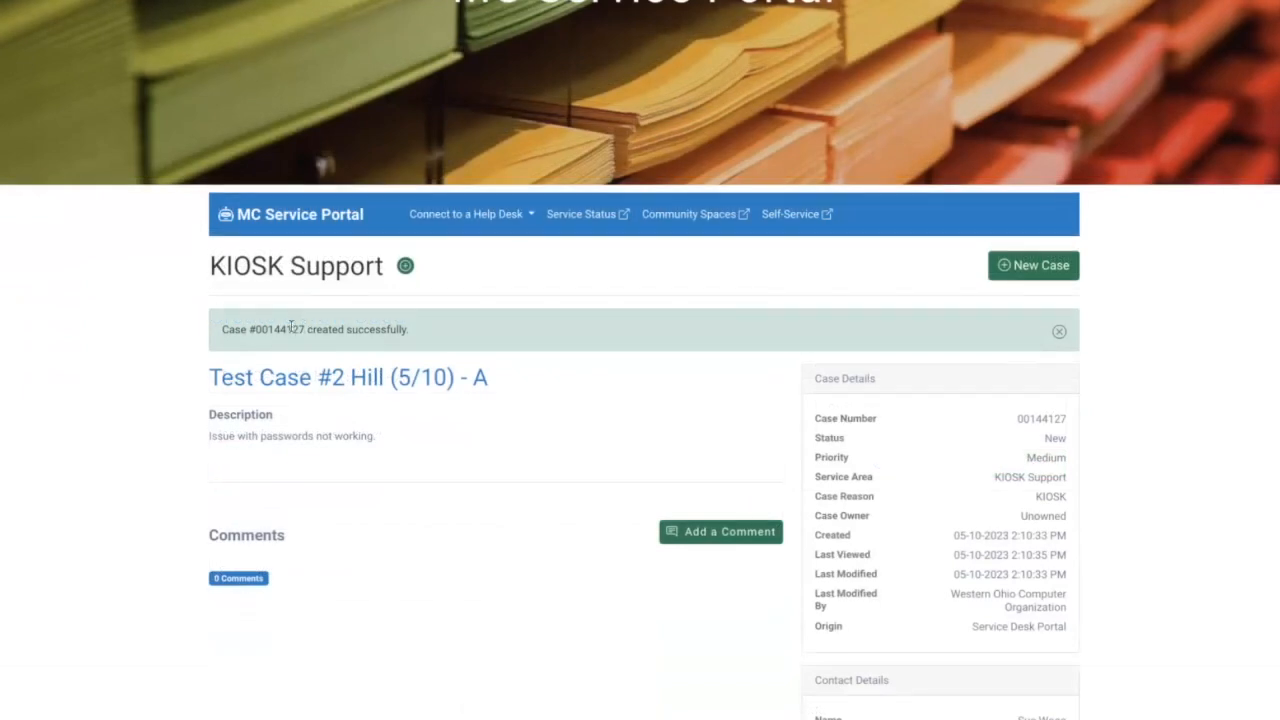
Step: Begin a comment on the new case and write "Need assistance with passwords not working."
scroll(371, 345, "down", 1)
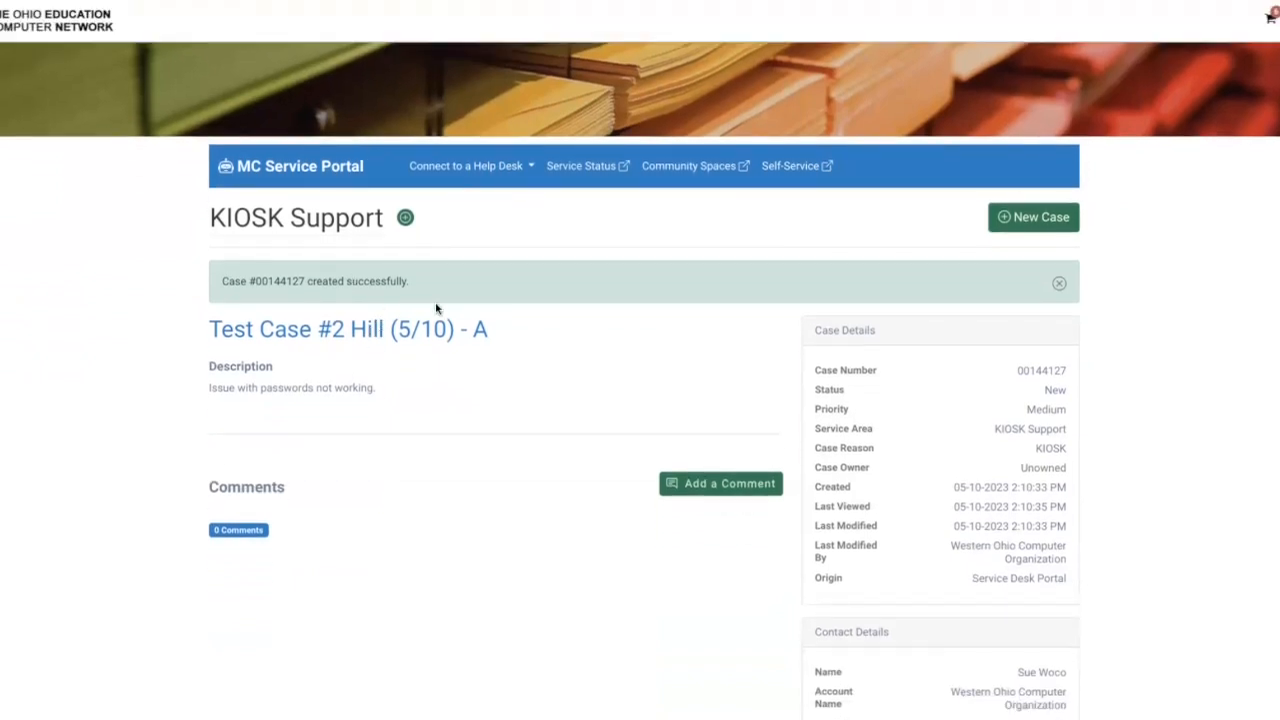
scroll(450, 352, "down", 1)
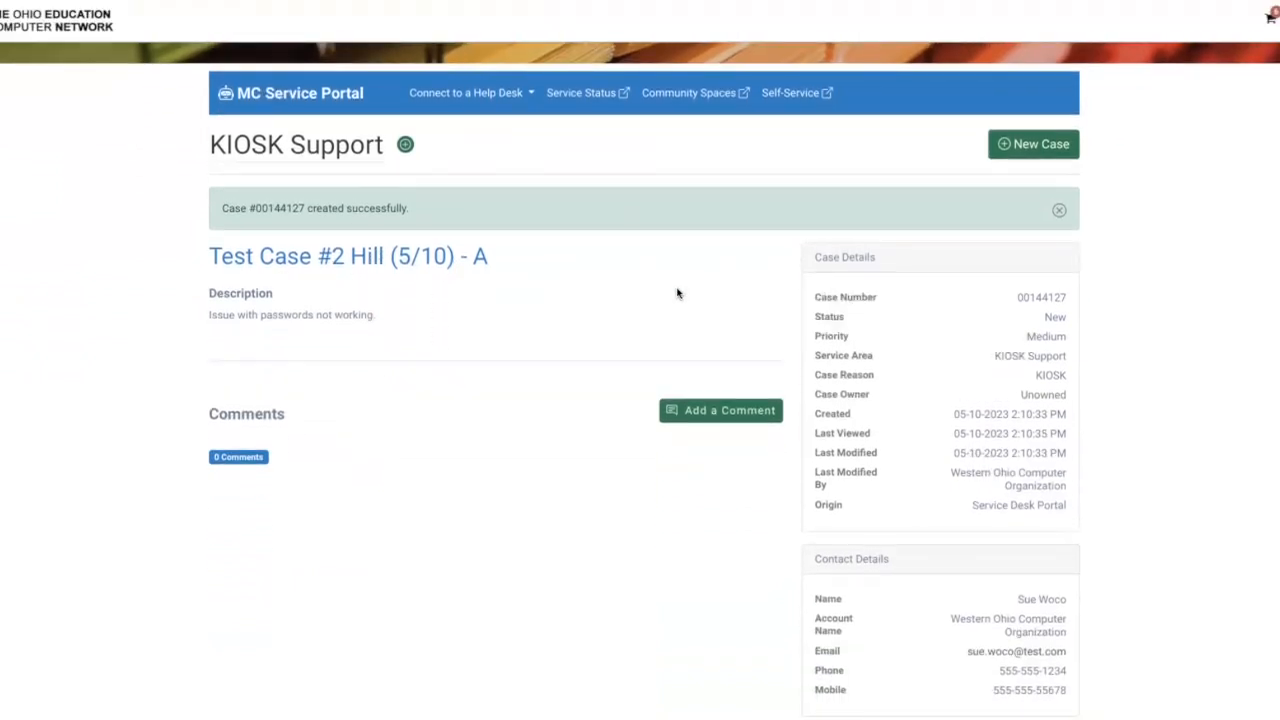
left_click(708, 411)
left_click(474, 537)
type("Need assistance with passwords not working.")
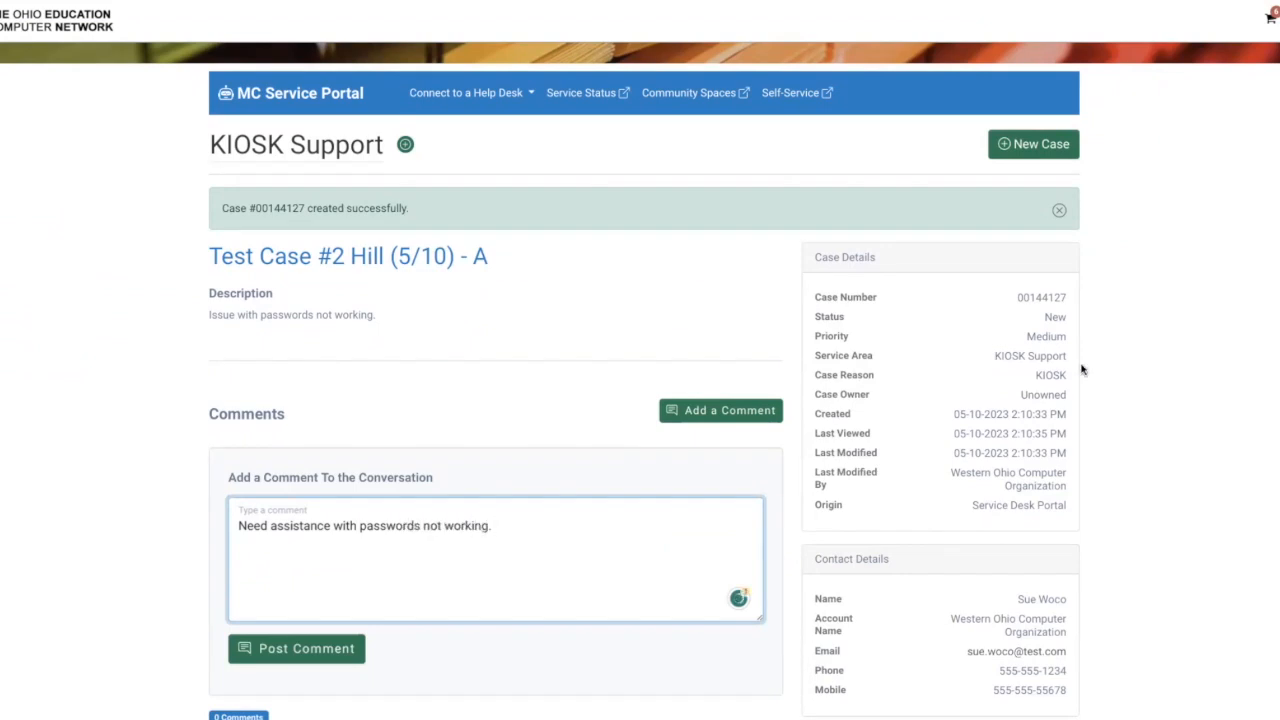
Step: Review the new case's details, contact details and attachment options
scroll(1100, 330, "down", 3)
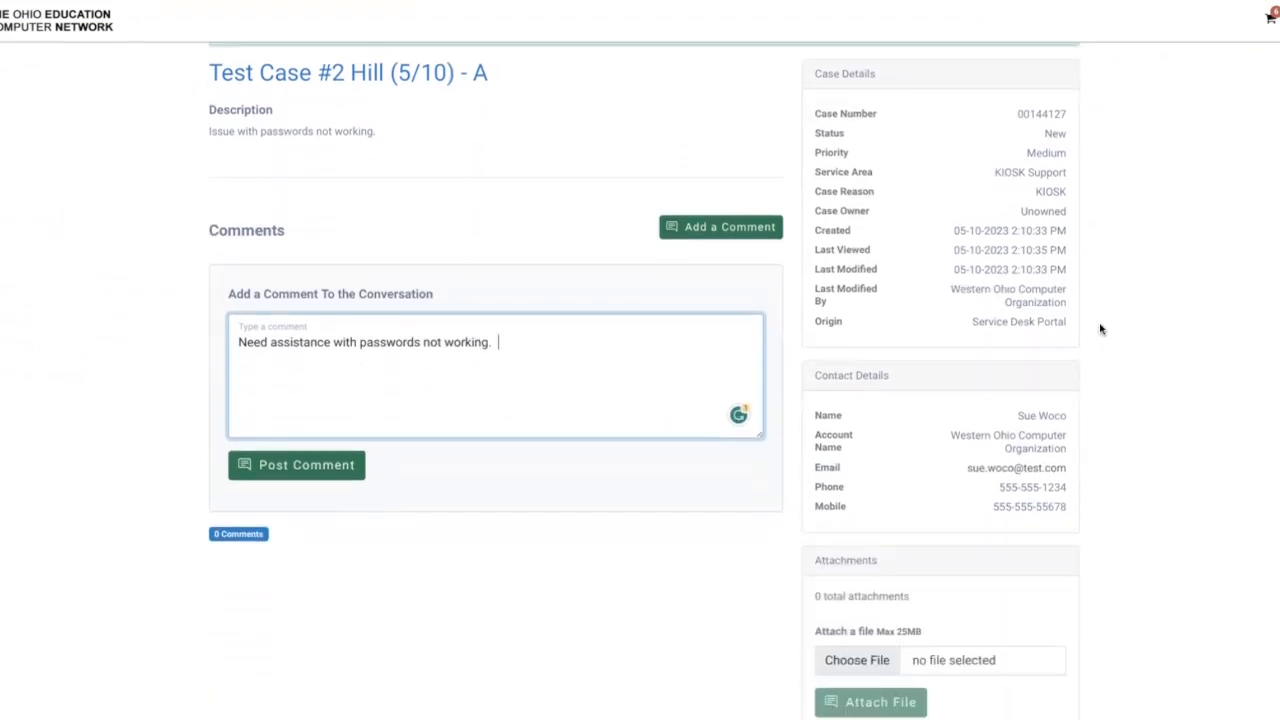
scroll(1100, 330, "up", 2)
scroll(1100, 330, "up", 3)
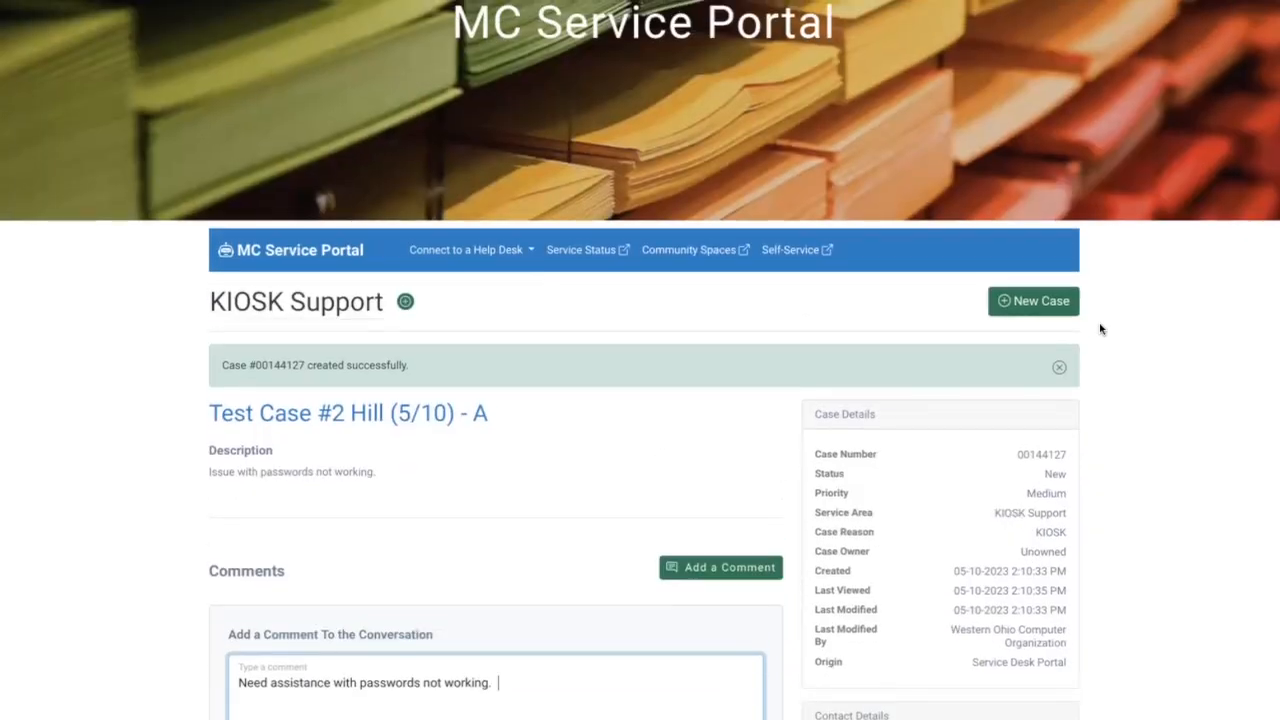
scroll(1100, 330, "down", 3)
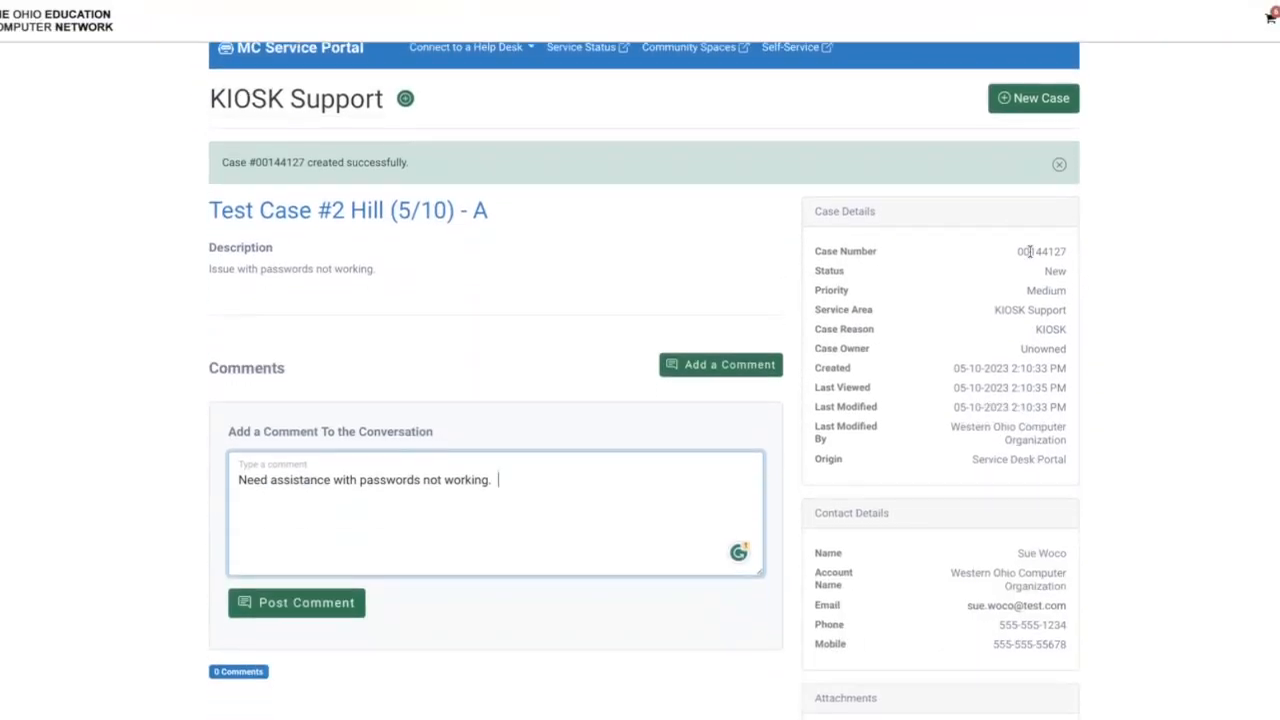
scroll(1026, 385, "down", 2)
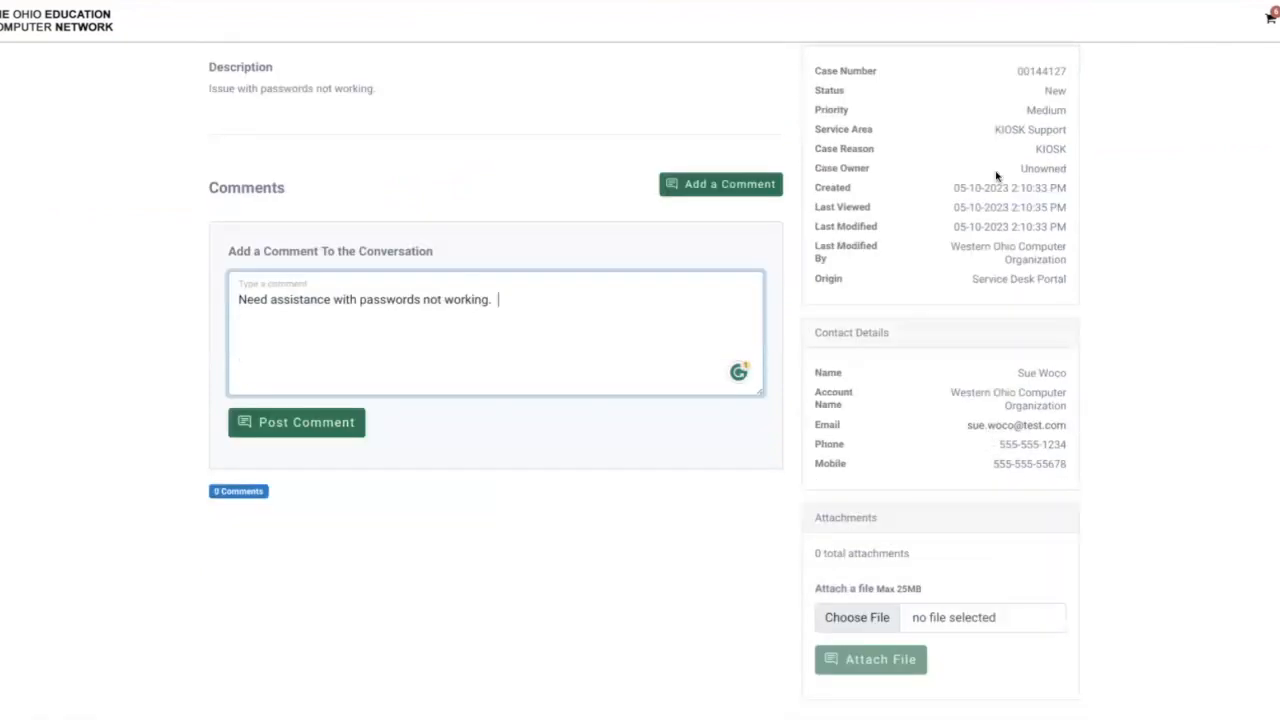
scroll(1011, 140, "up", 1)
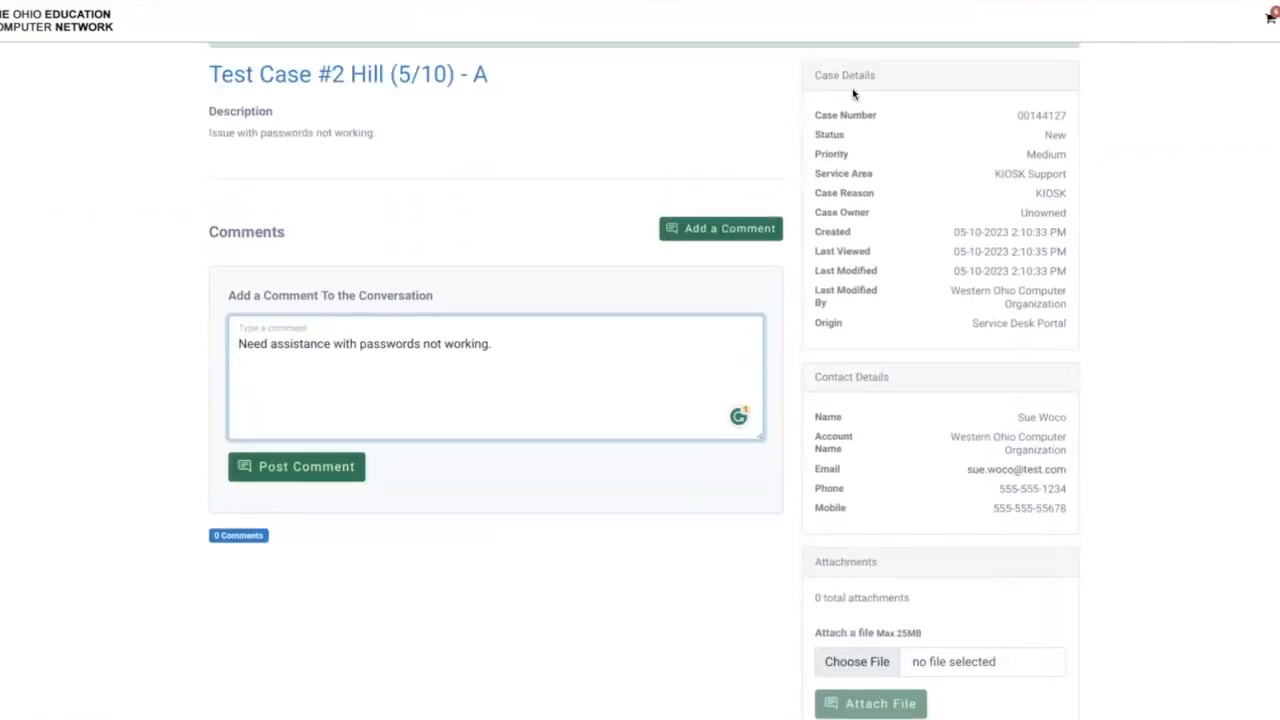
Step: Attach the file Sample-PDF-Upload.pdf to the new case
scroll(1033, 180, "down", 1)
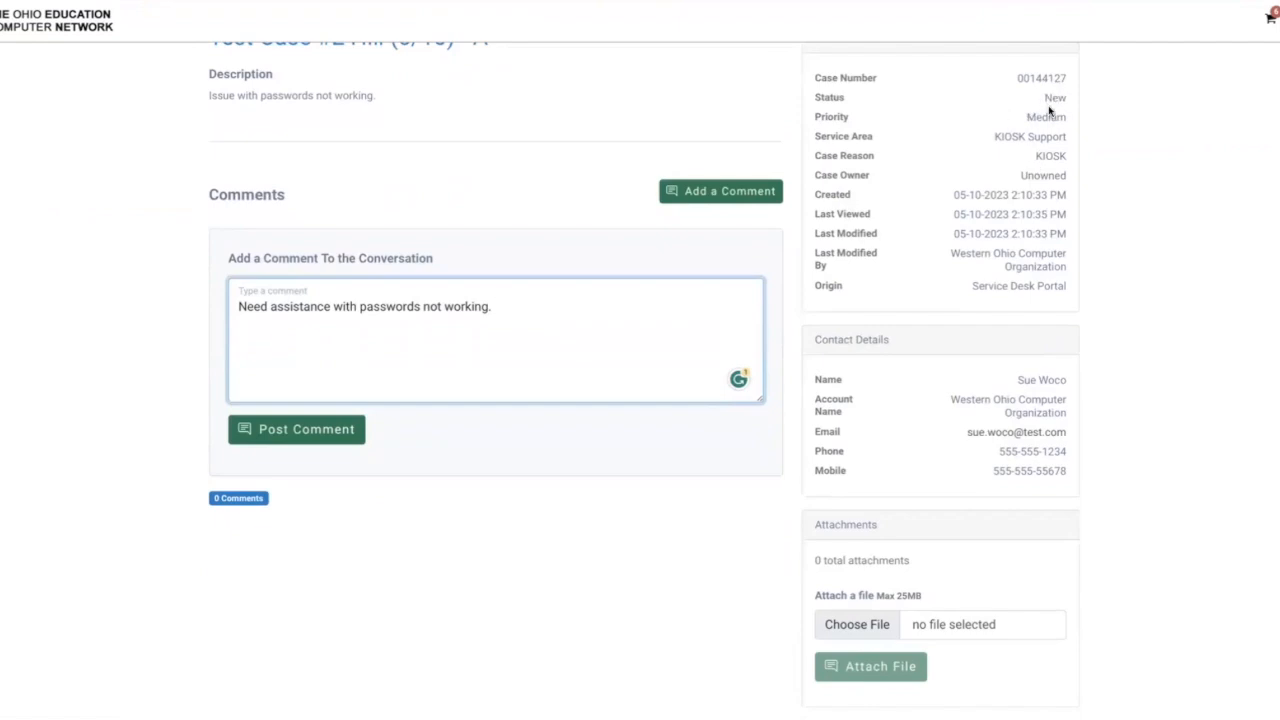
left_click(875, 627)
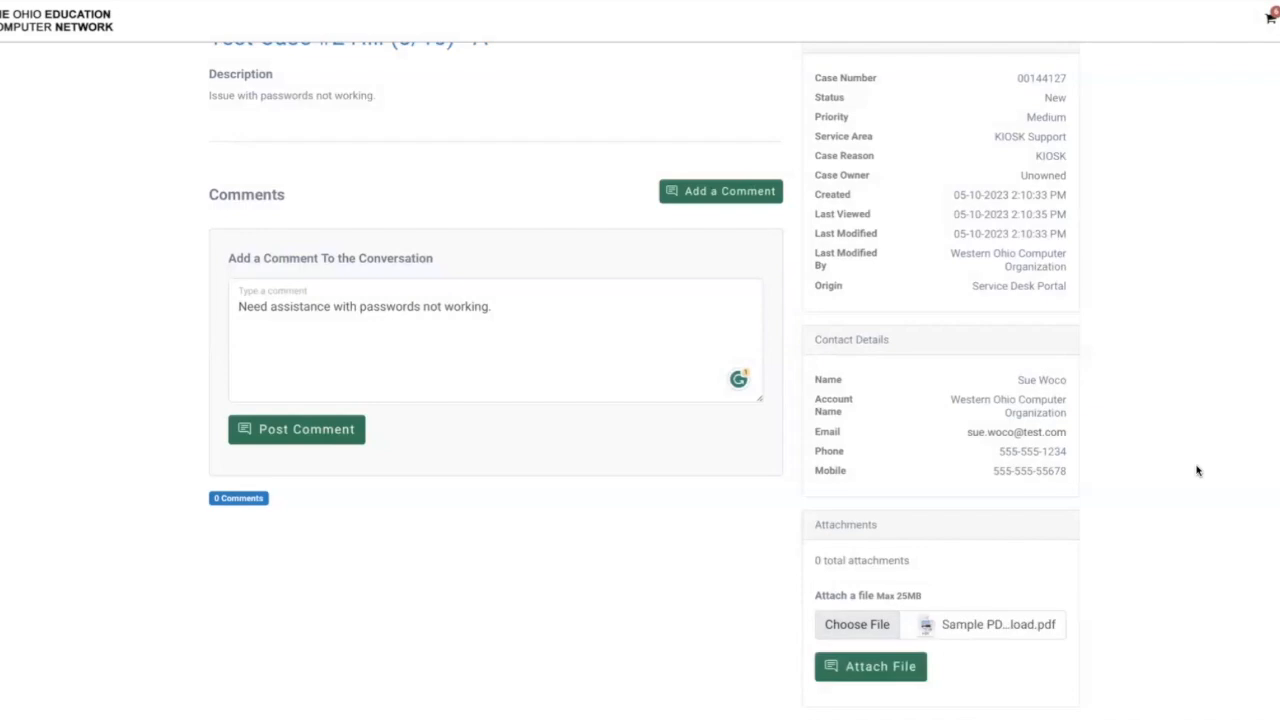
left_click(880, 667)
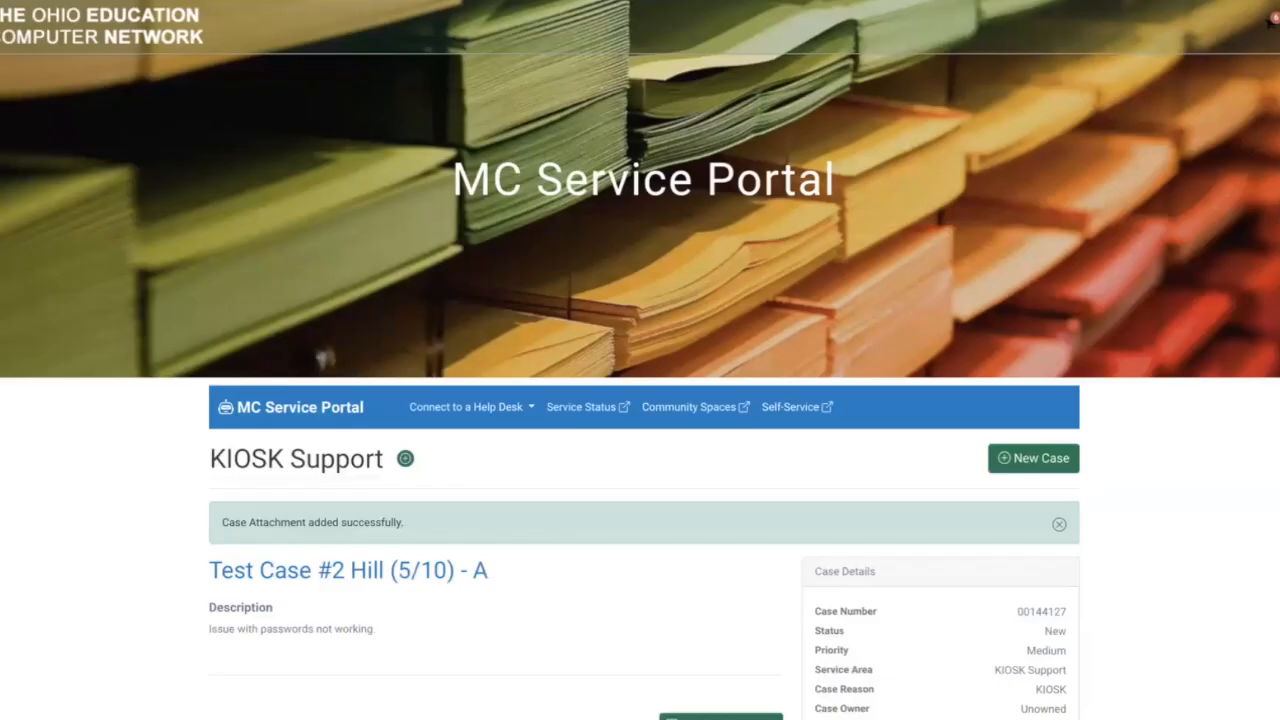
Step: Post the comment "Issue with passwords not working - please help" on the case
scroll(780, 592, "down", 4)
left_click(711, 386)
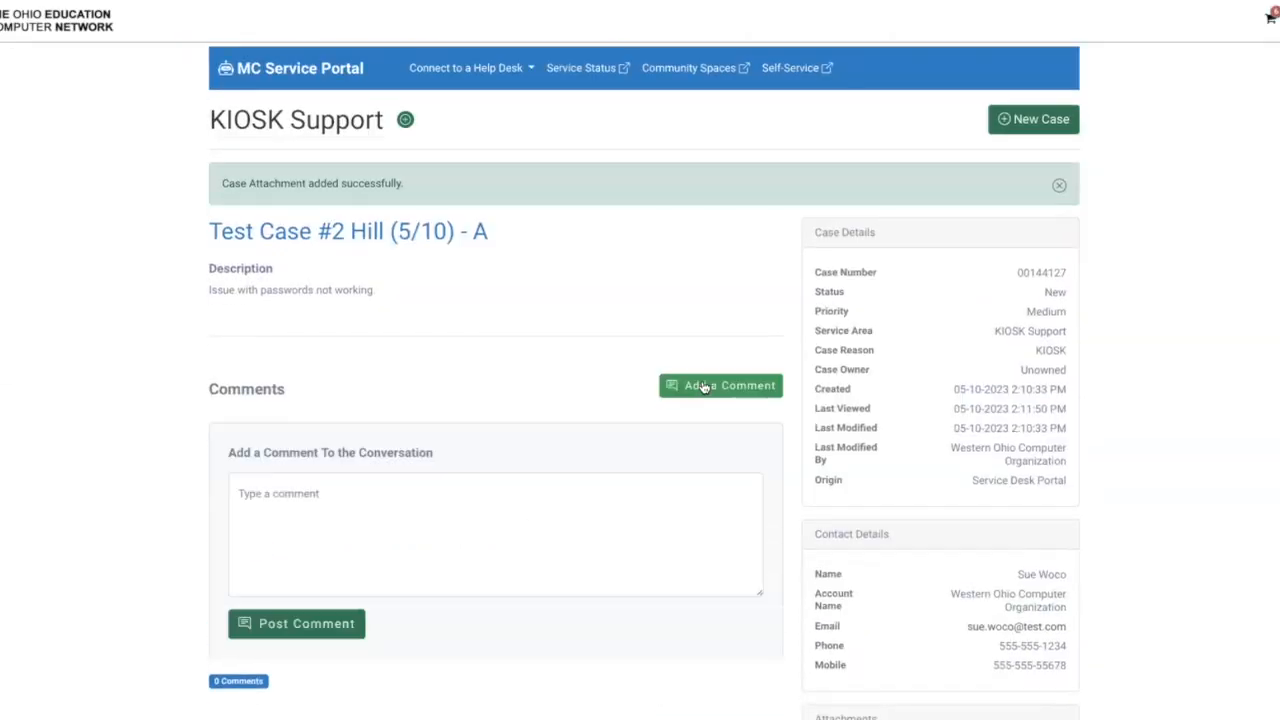
left_click(353, 497)
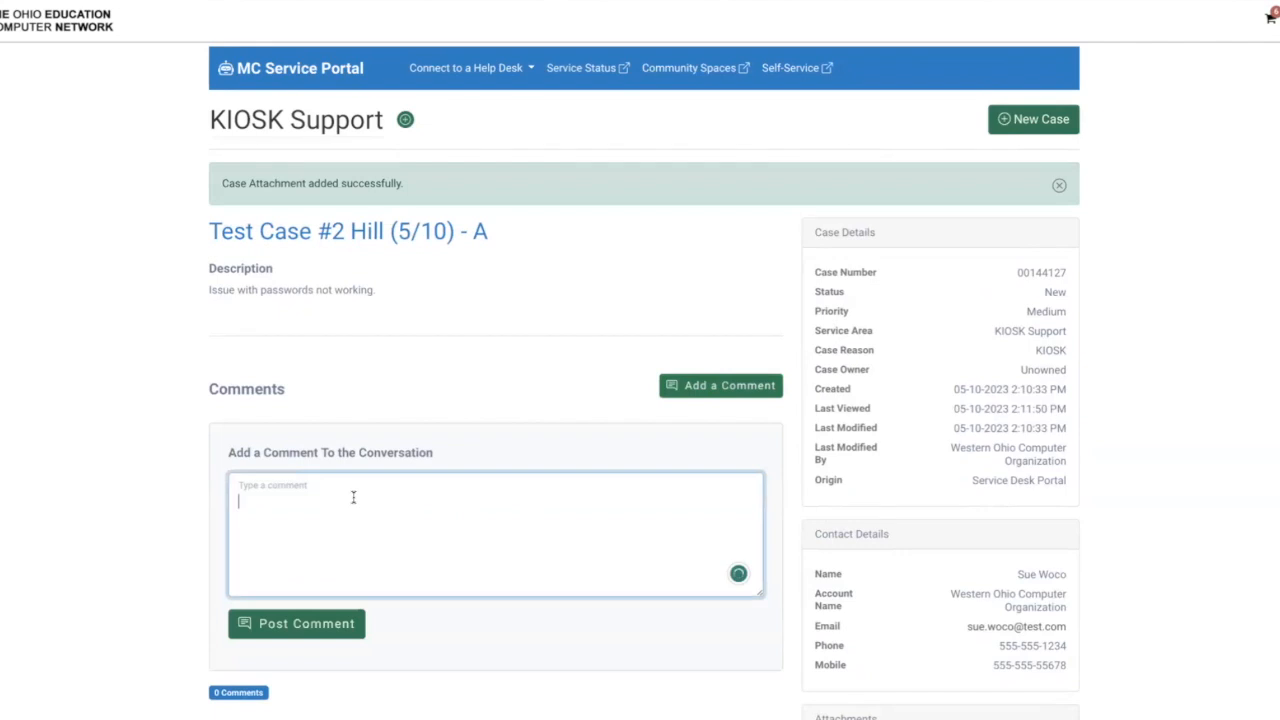
type("Issue with passwords not working - please help")
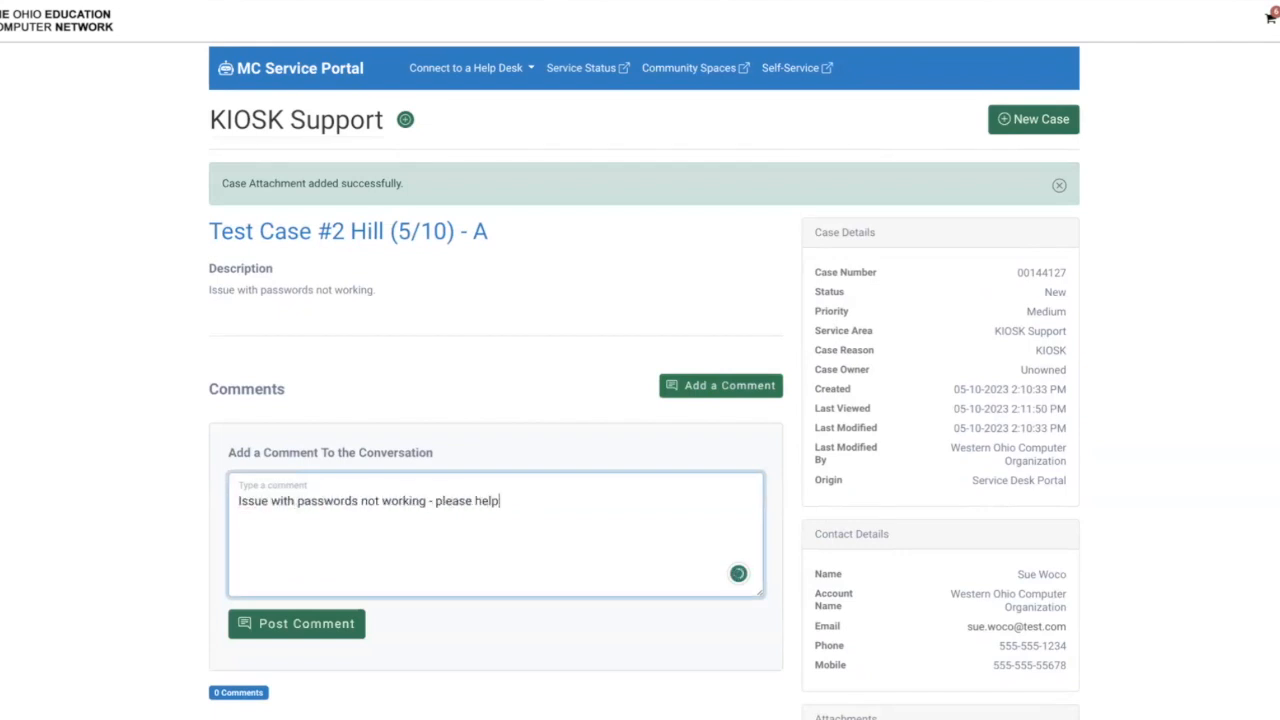
left_click(290, 621)
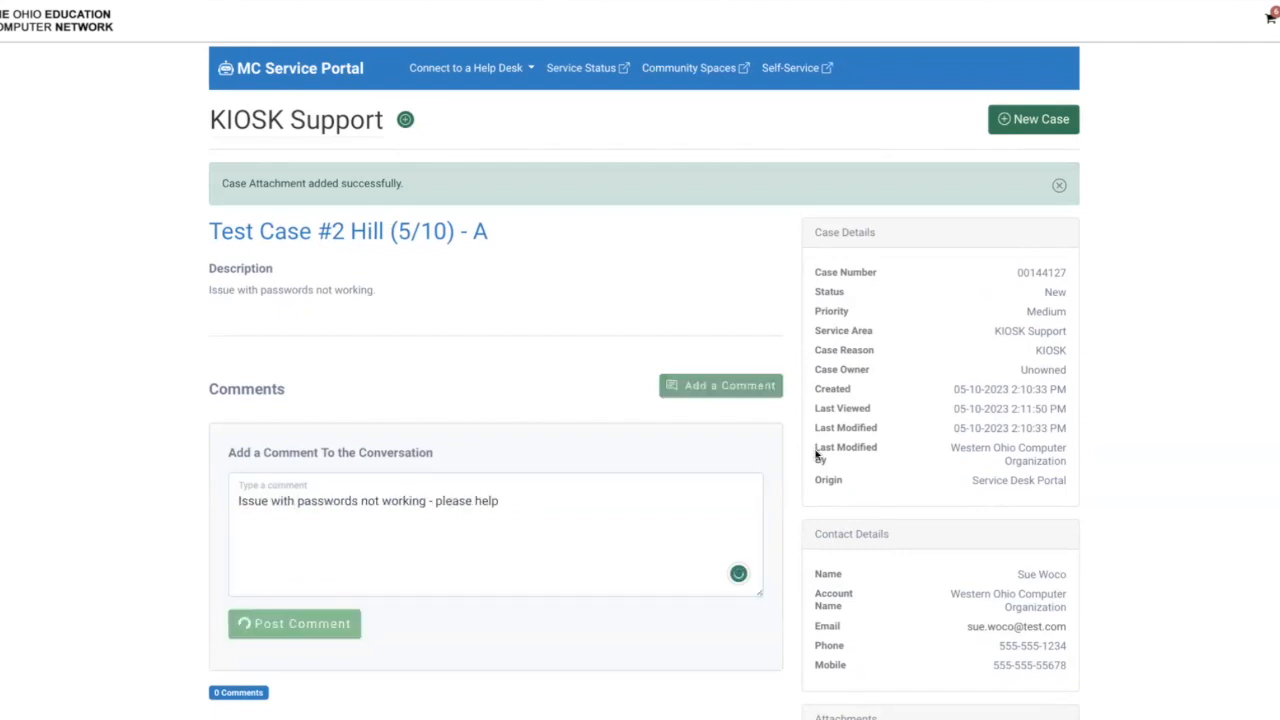
scroll(660, 440, "down", 4)
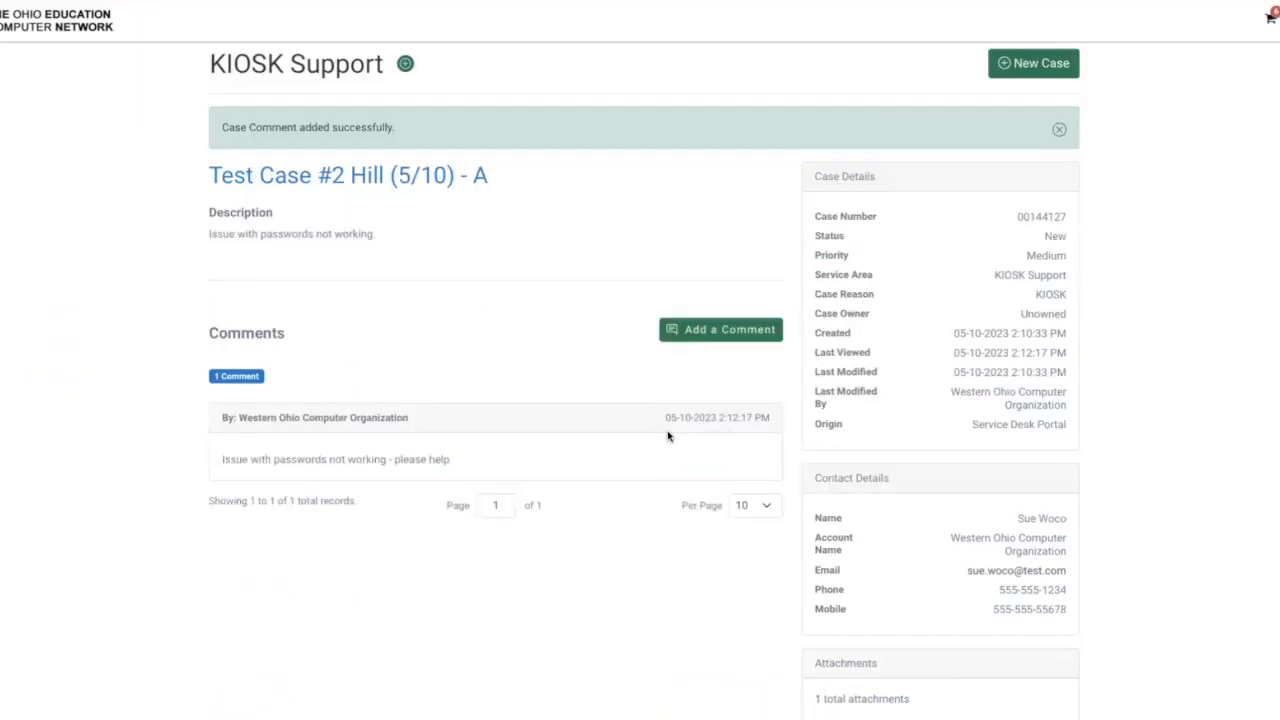
scroll(649, 508, "down", 1)
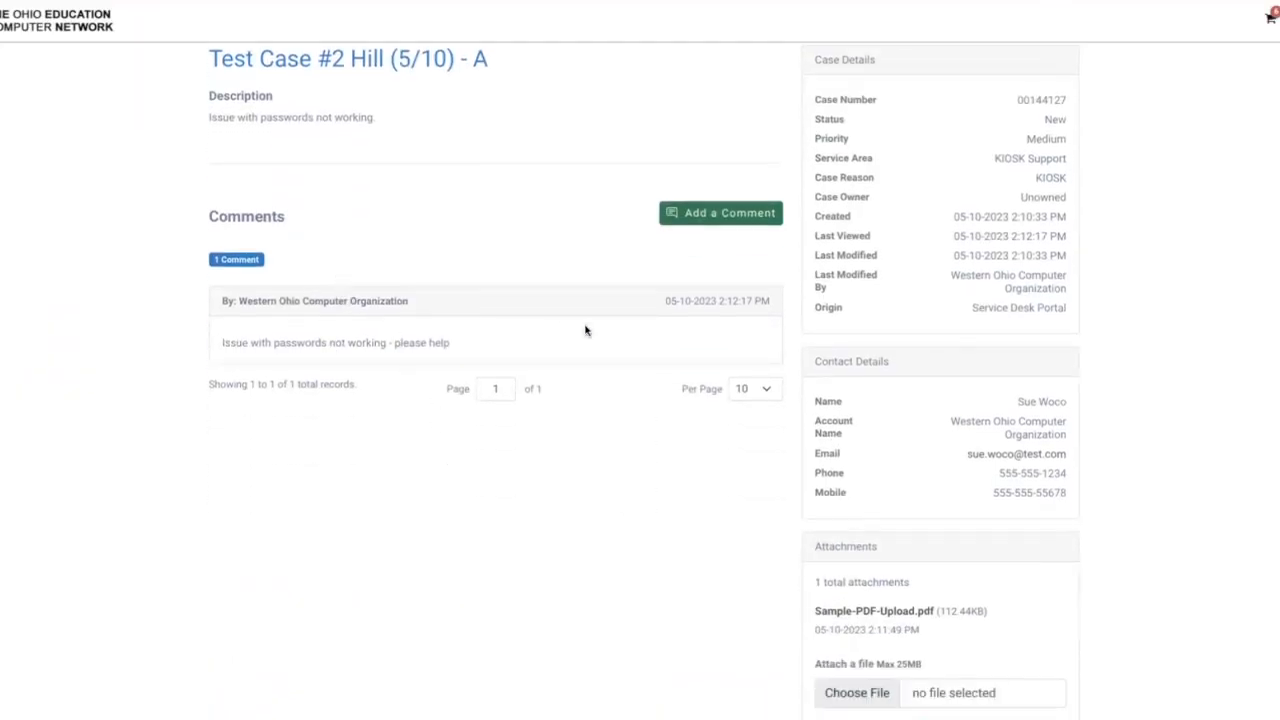
scroll(608, 350, "down", 2)
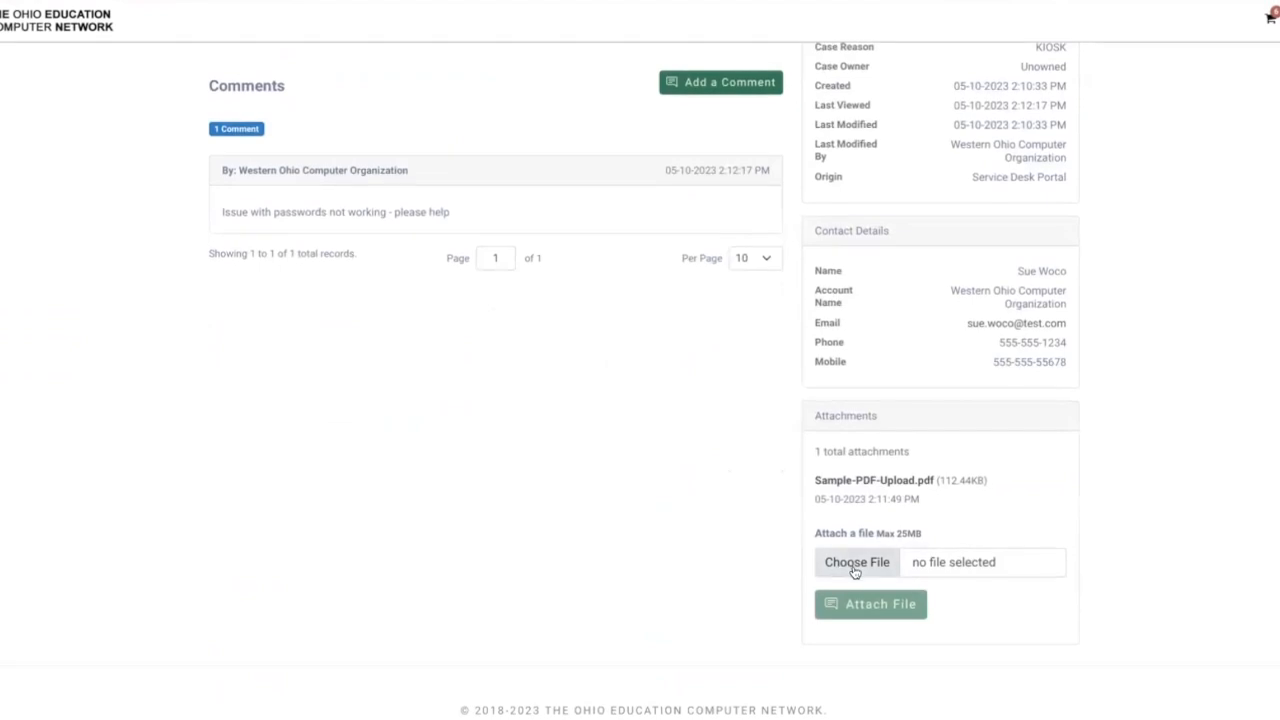
Step: Return to the KIOSK Support case list and reopen the most recently created case to read its comments
scroll(757, 294, "up", 5)
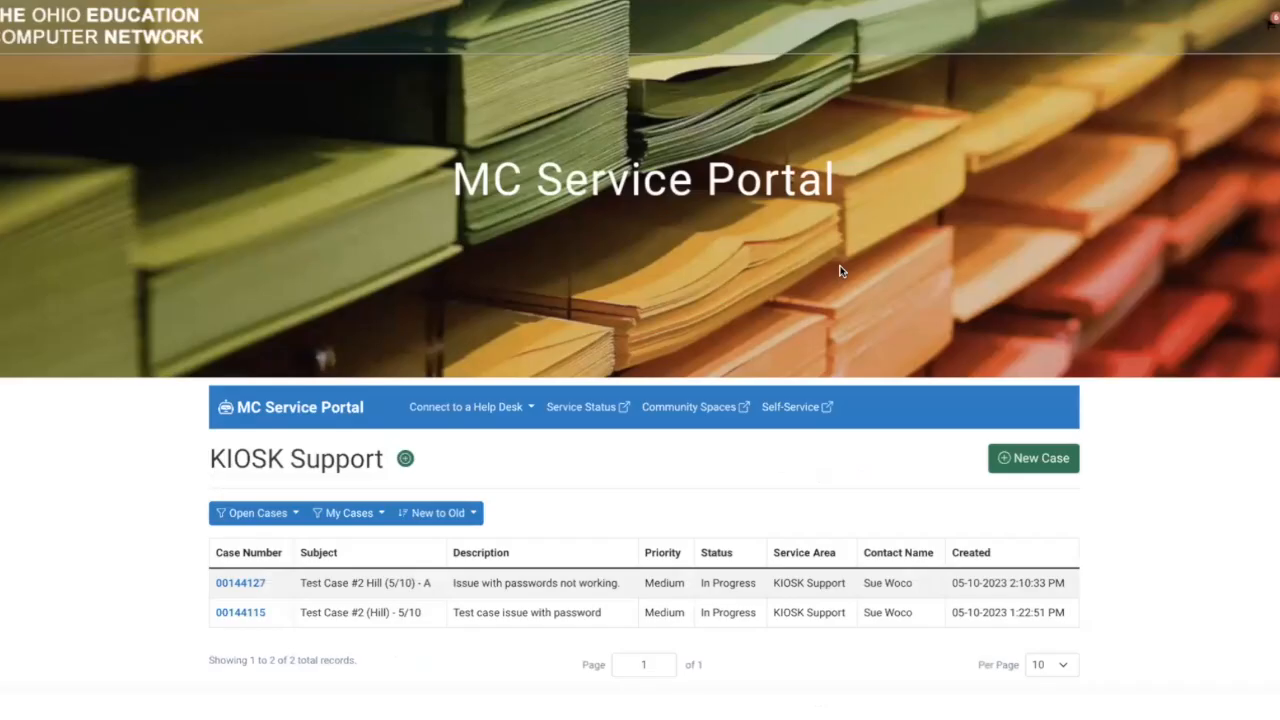
scroll(520, 493, "down", 1)
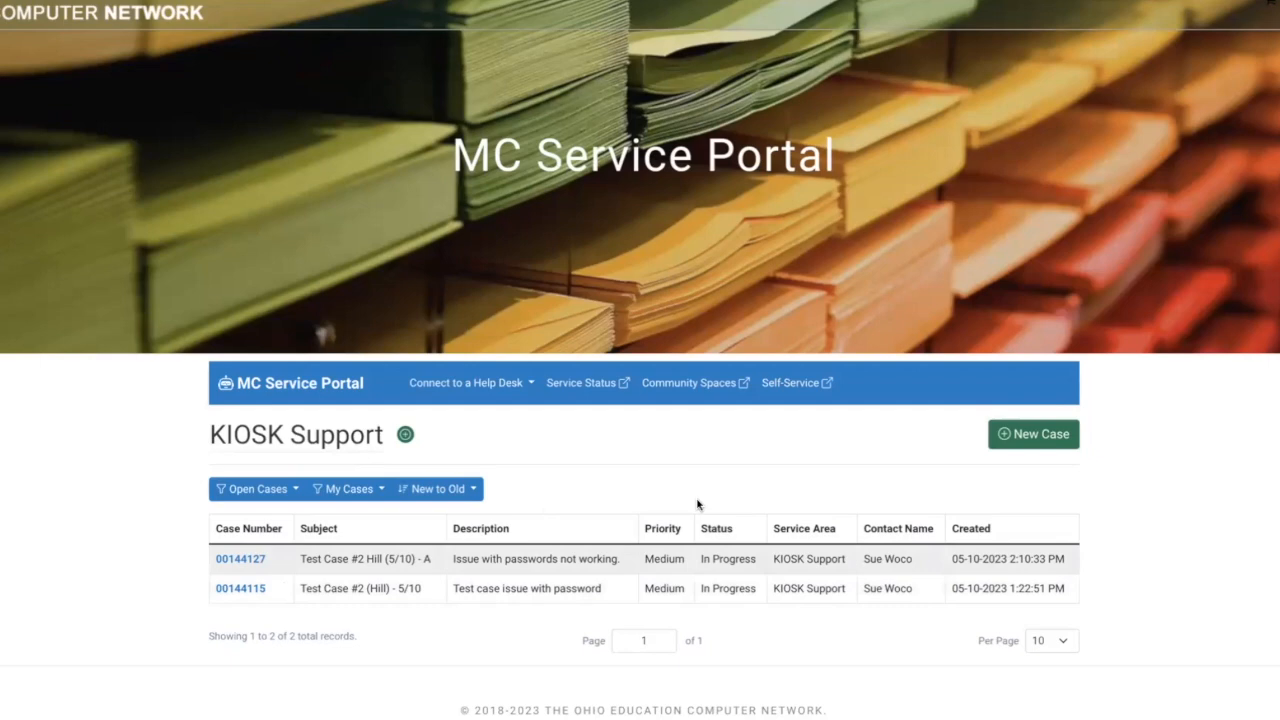
scroll(1229, 428, "down", 4)
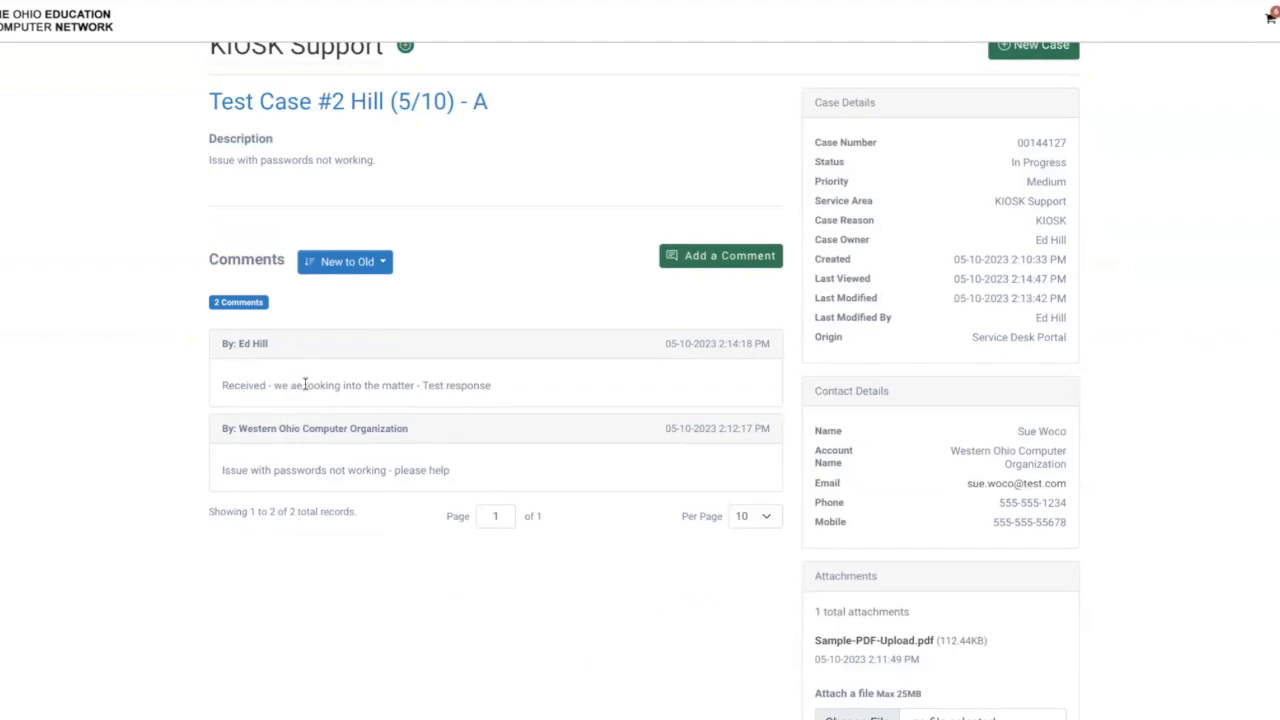
Step: Reply to the support response by posting the comment "Thank you" and review the comment thread
left_click(712, 258)
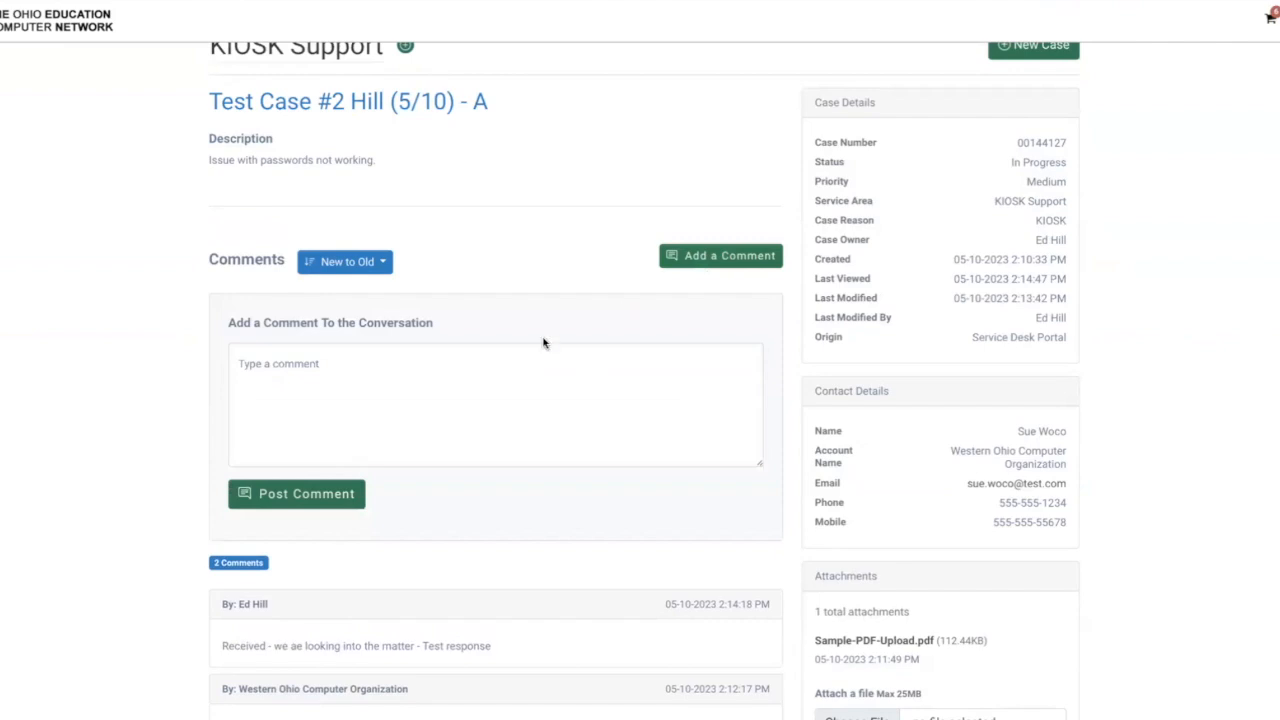
left_click(491, 349)
type("Thank you")
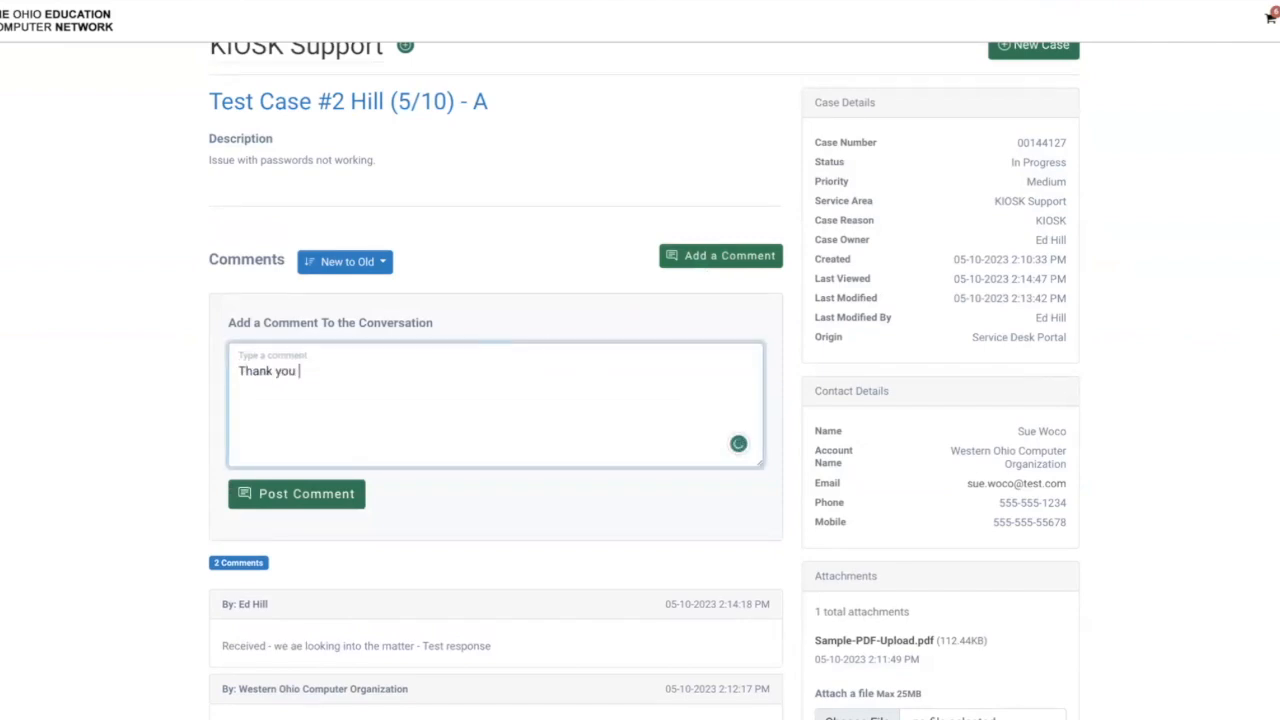
left_click(354, 490)
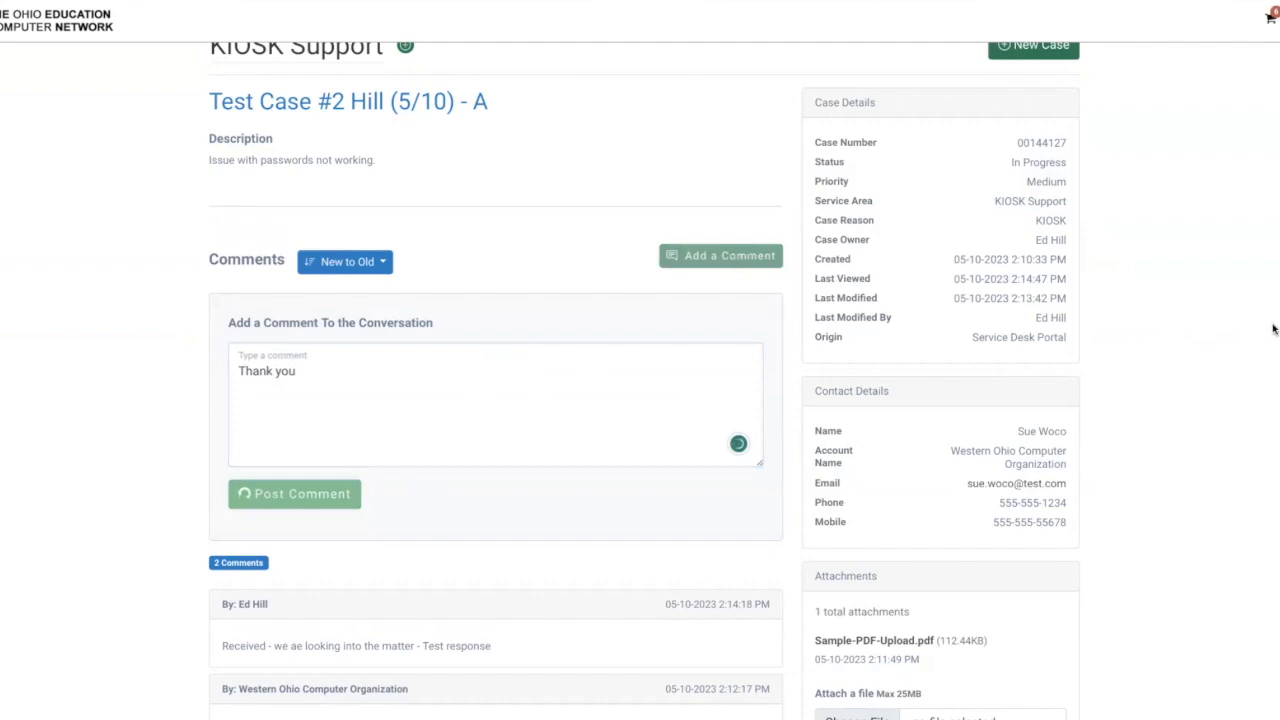
scroll(884, 549, "down", 3)
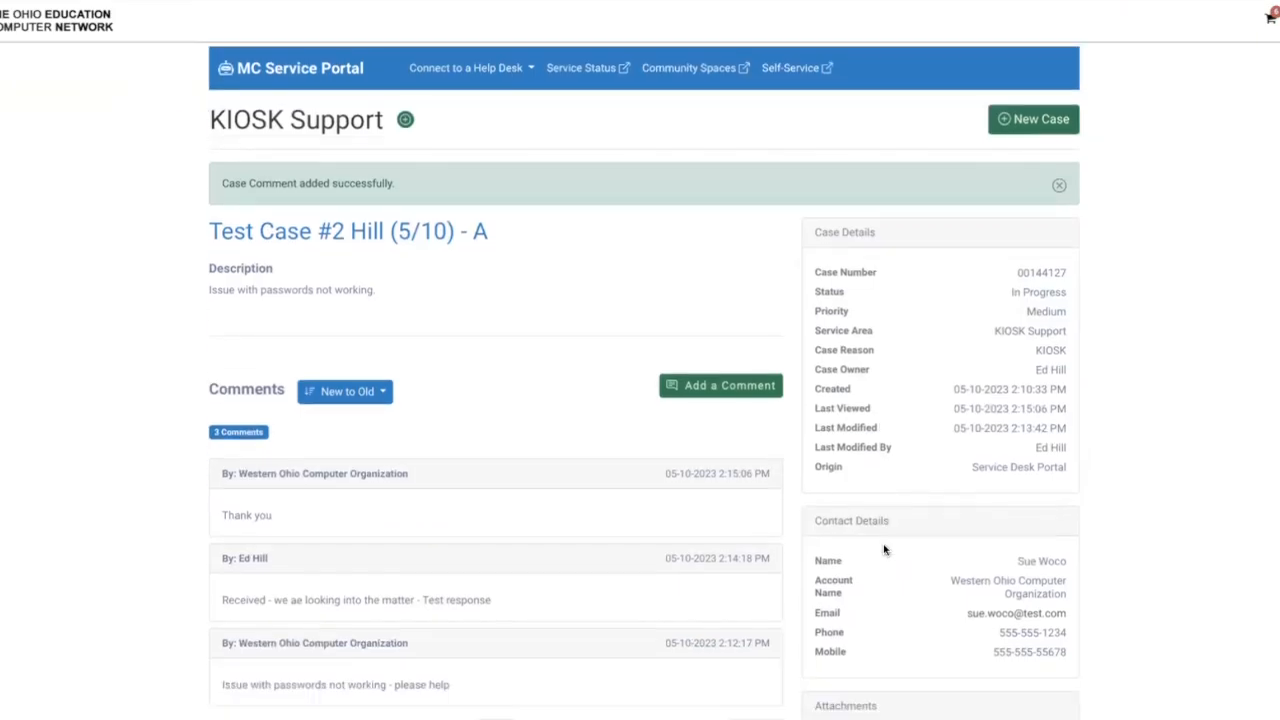
scroll(884, 549, "down", 2)
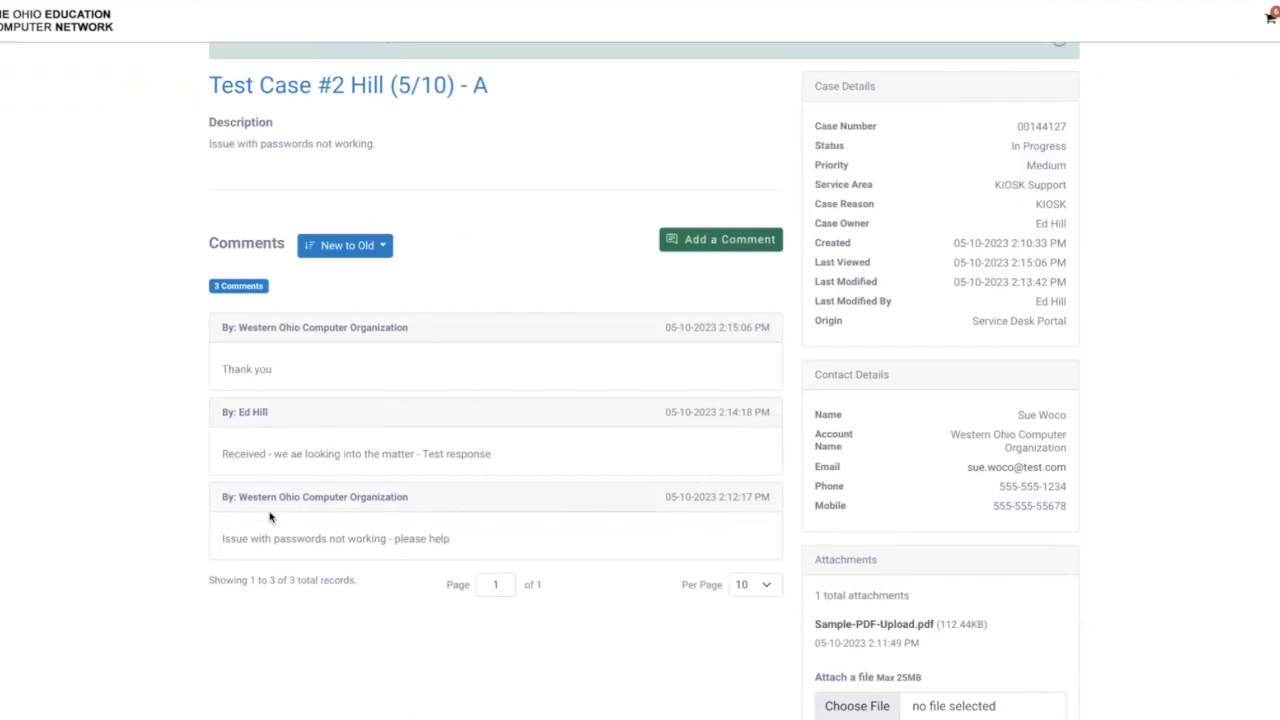
scroll(789, 334, "up", 4)
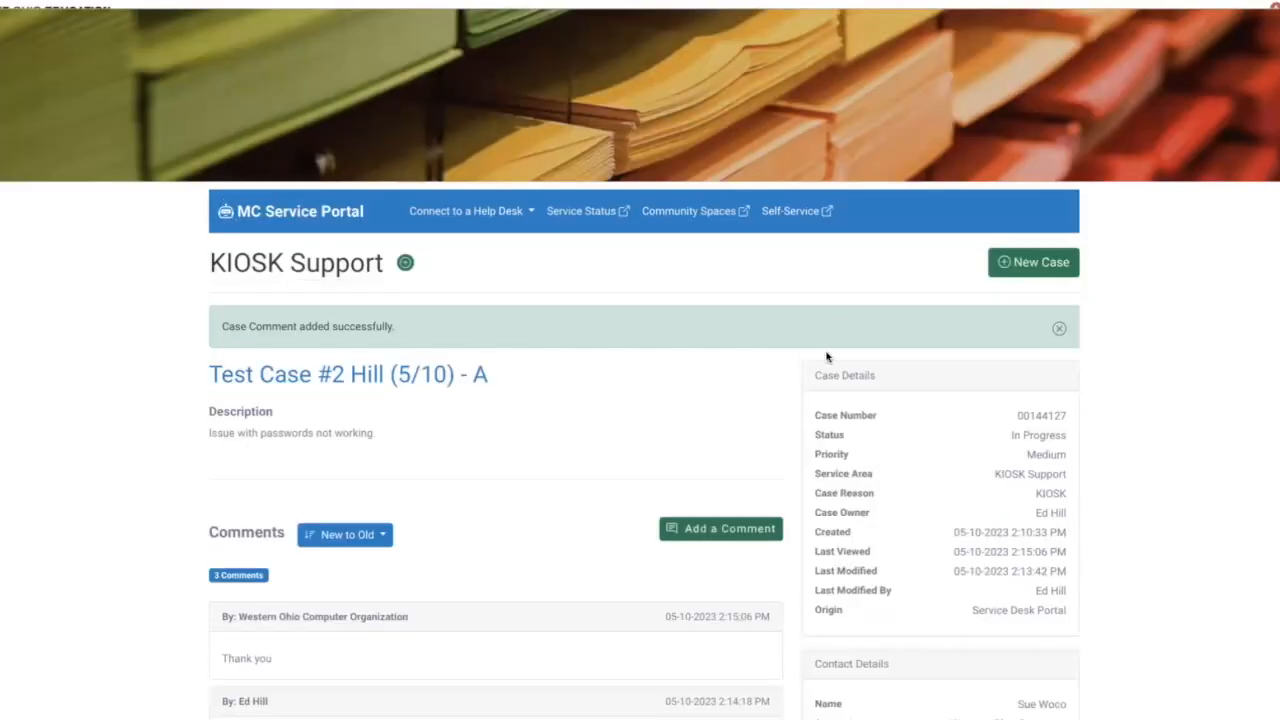
scroll(839, 322, "down", 4)
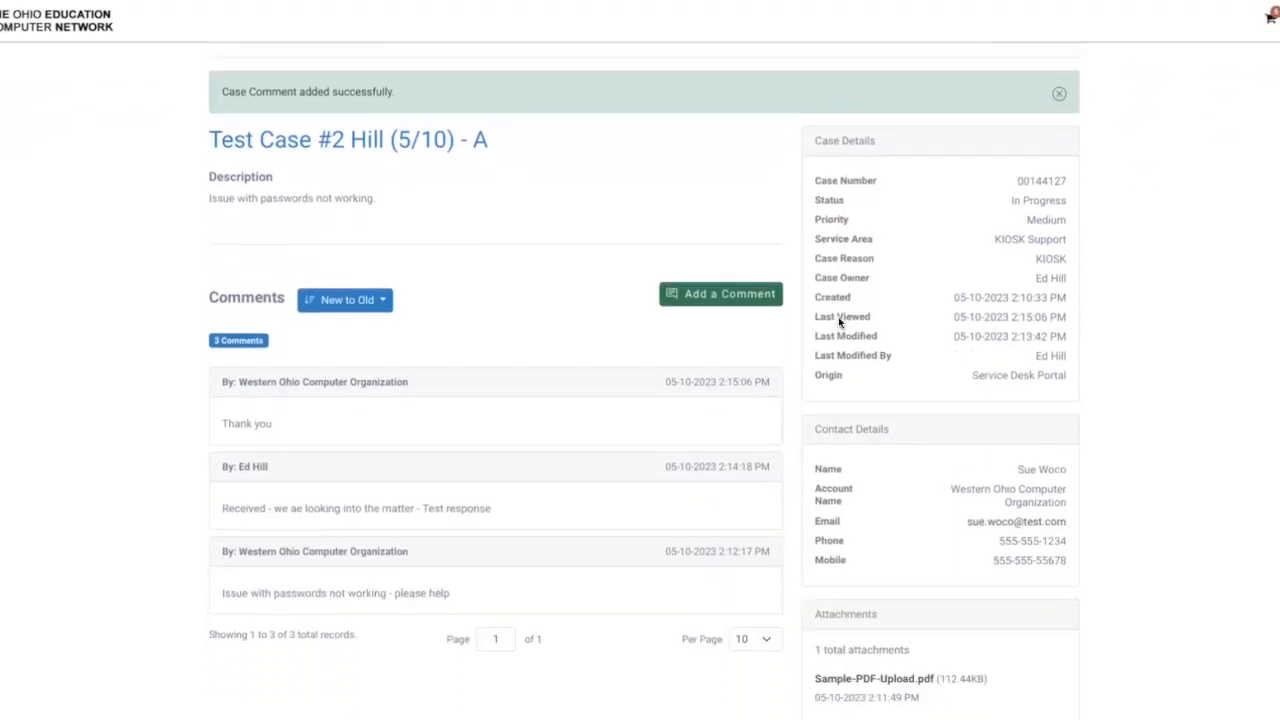